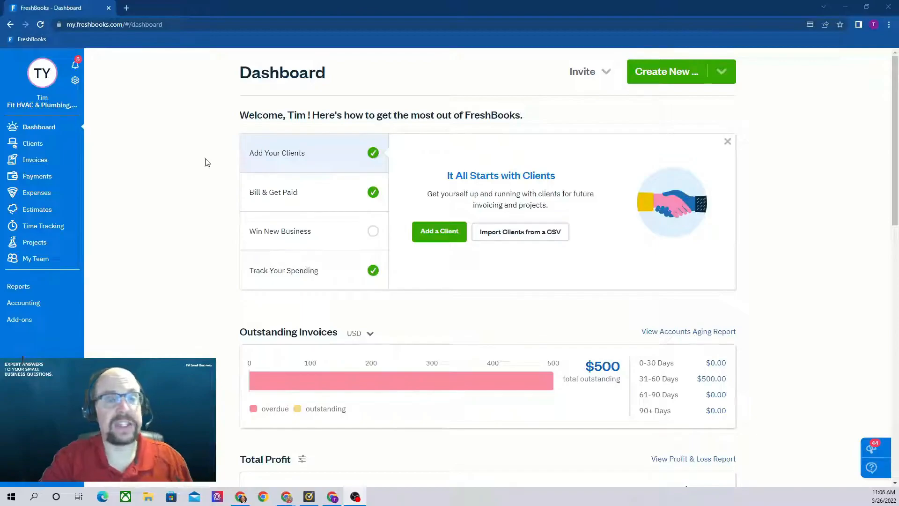
- Open the bank connections settings to review the connected bank accounts
click(75, 82)
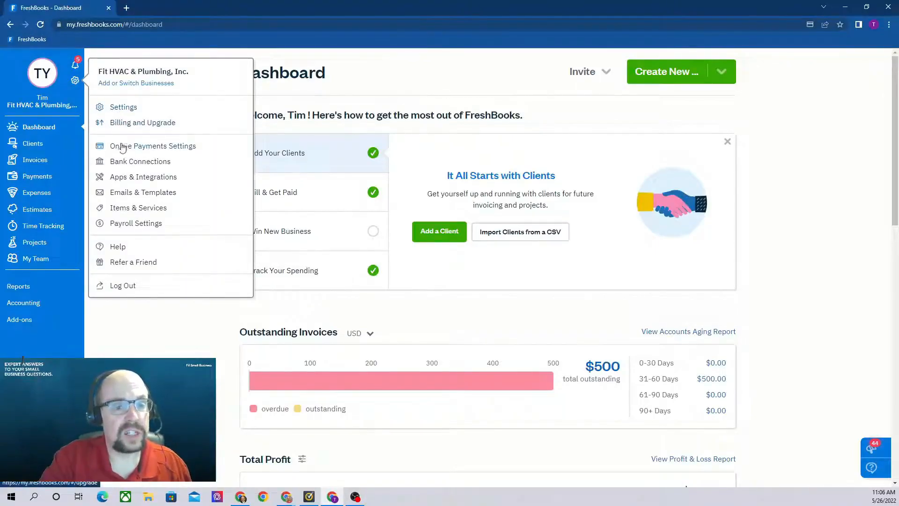
click(134, 162)
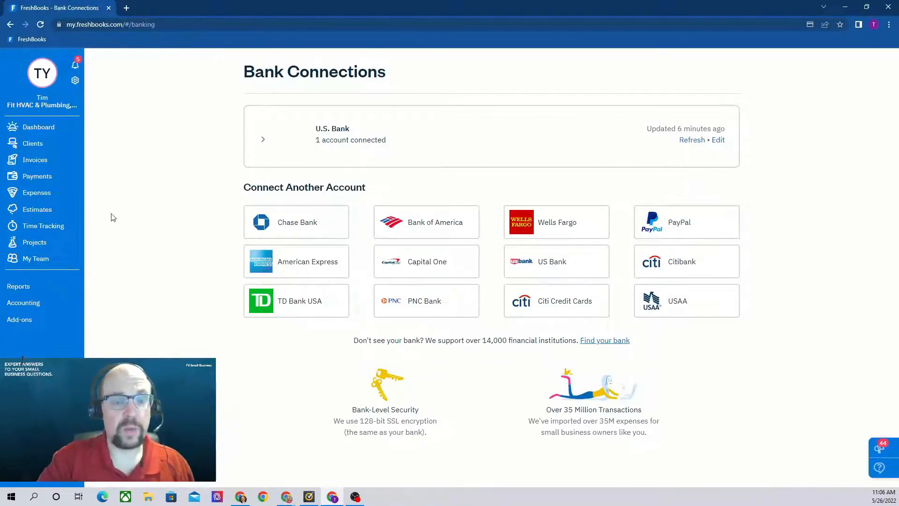
- Open the 05/19/2022 Kctc expense in the expenses list for editing and set its merchant to KCTC
click(39, 198)
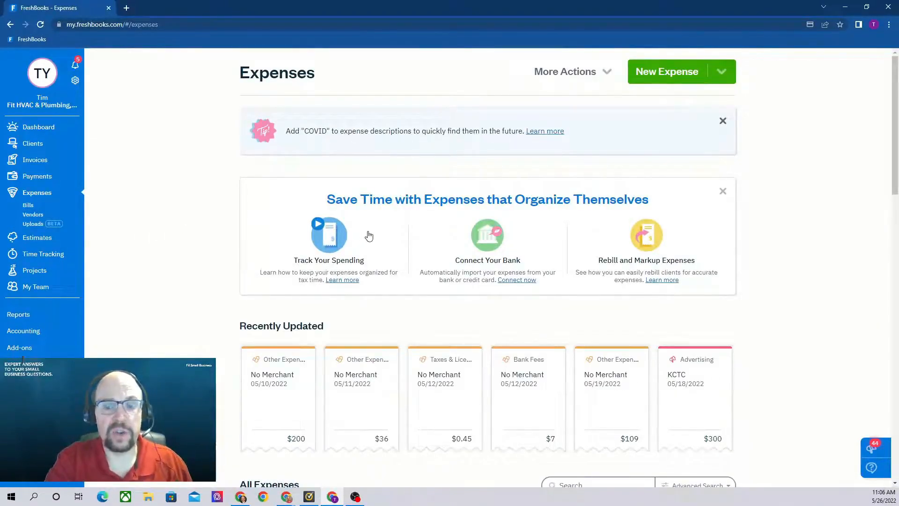
scroll(326, 285, down, 1)
scroll(326, 286, down, 5)
scroll(332, 284, down, 2)
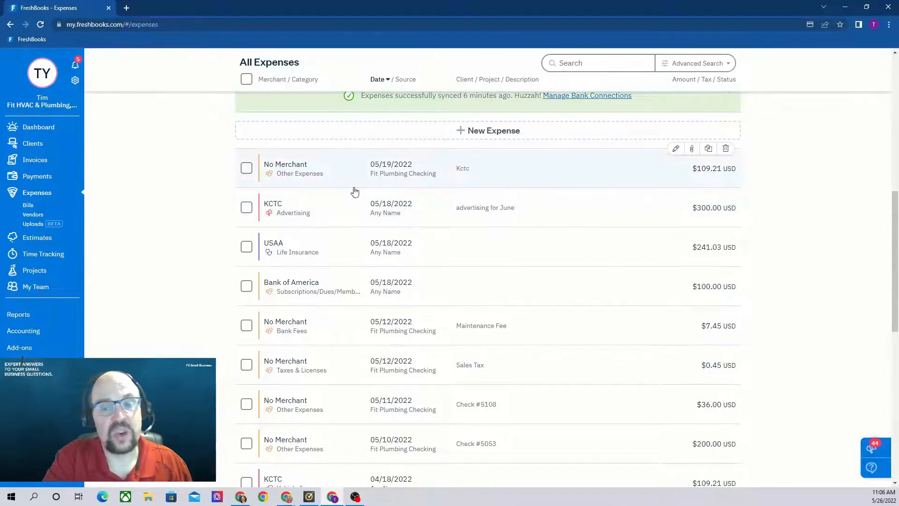
click(316, 172)
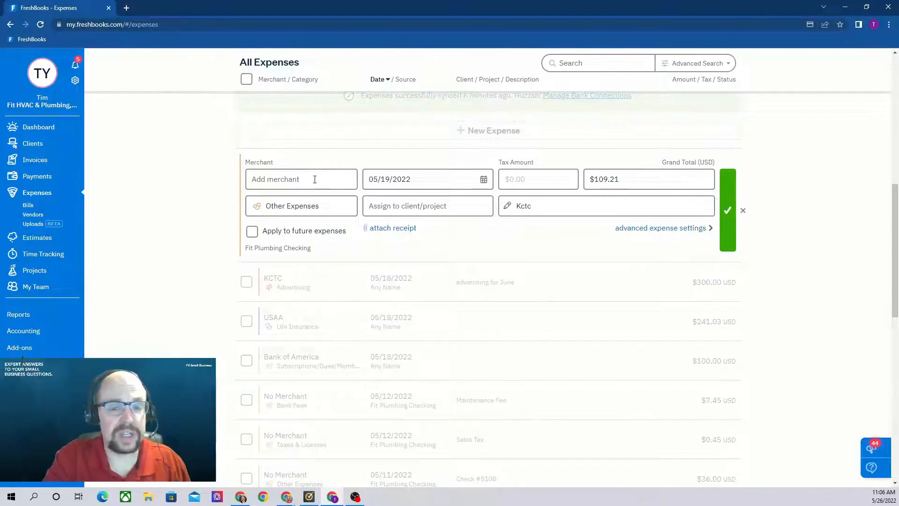
click(308, 179)
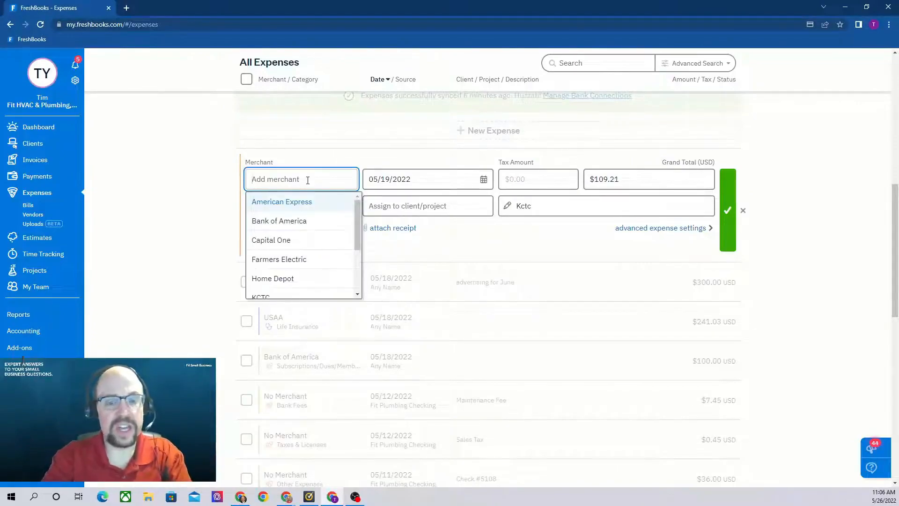
text(K)
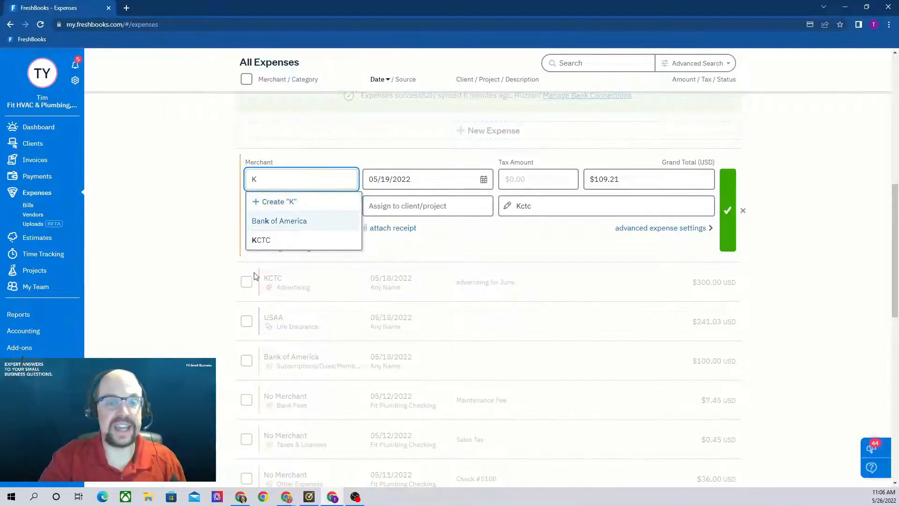
click(269, 241)
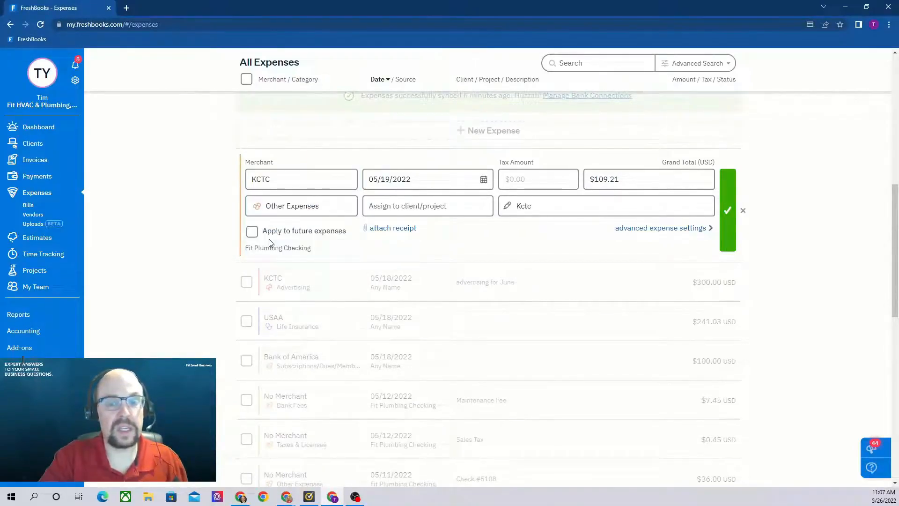
click(292, 211)
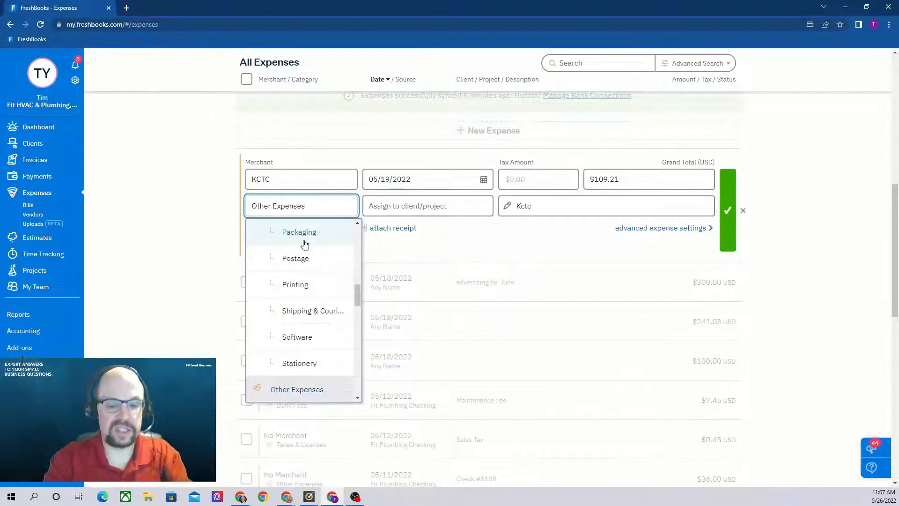
text(ut)
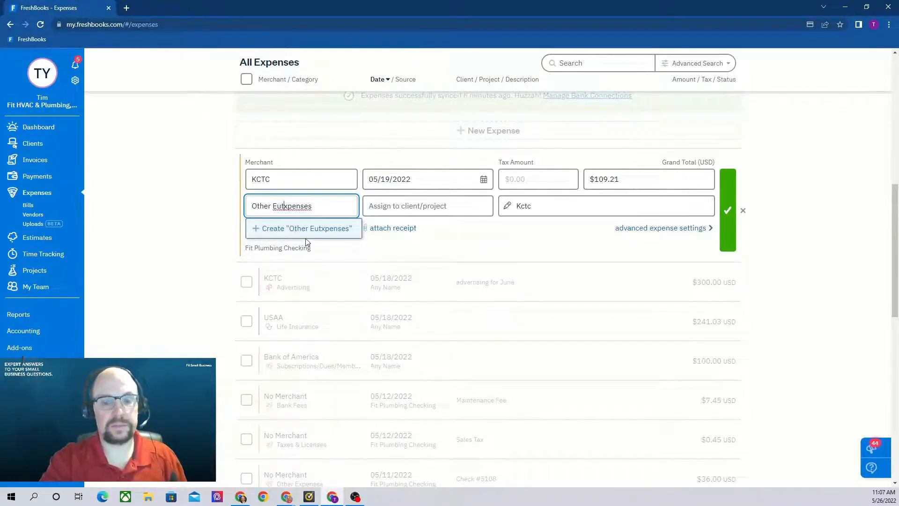
drag(318, 209, 253, 208)
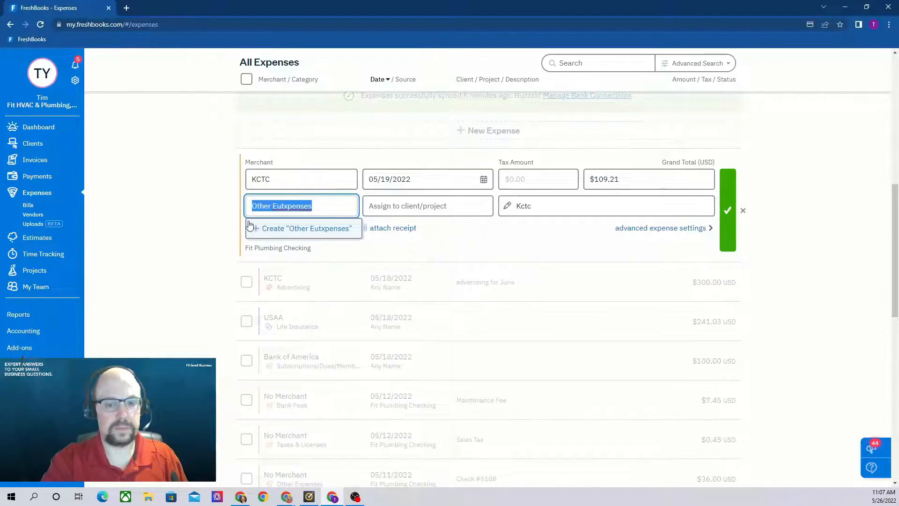
click(260, 228)
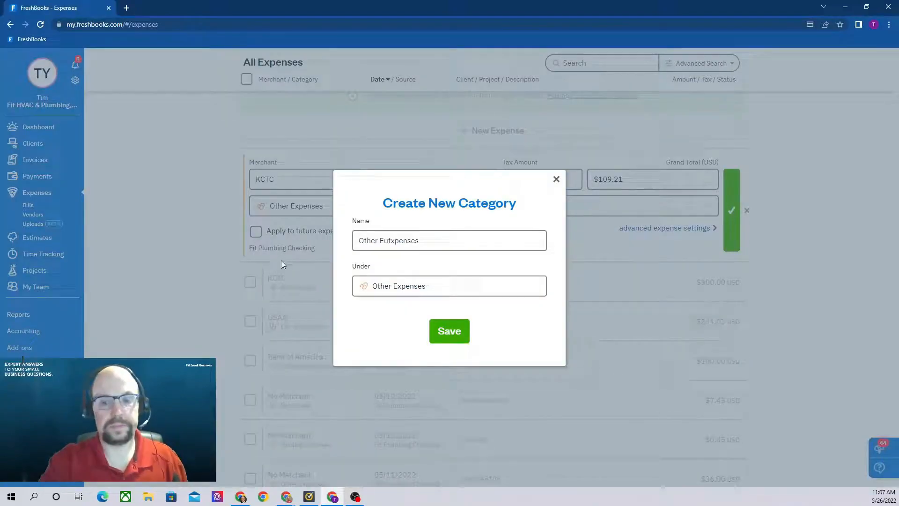
click(556, 179)
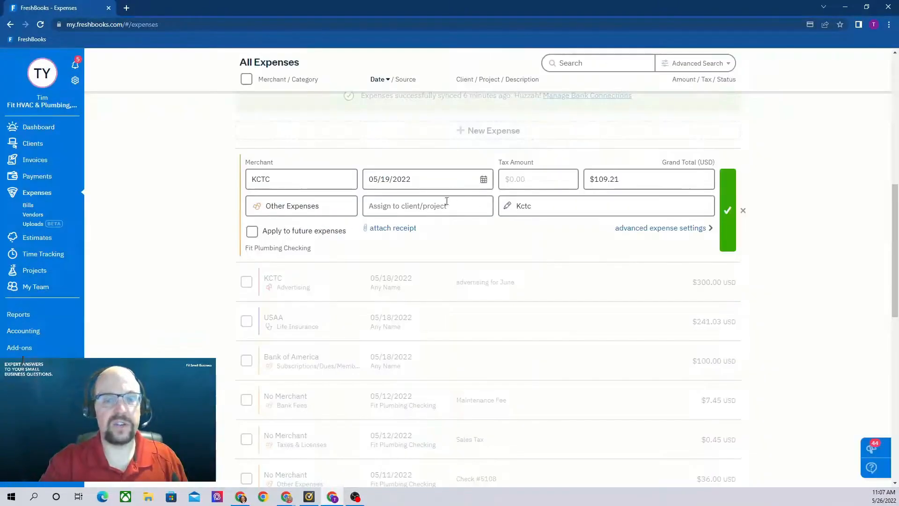
- Set the Kctc expense's category to Utilities and save the expense
click(337, 209)
key(Escape)
text(ut)
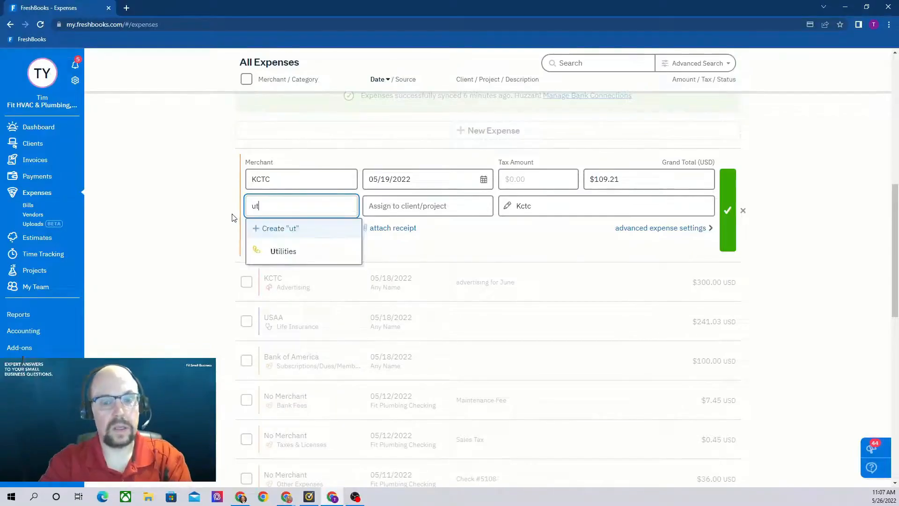
click(284, 253)
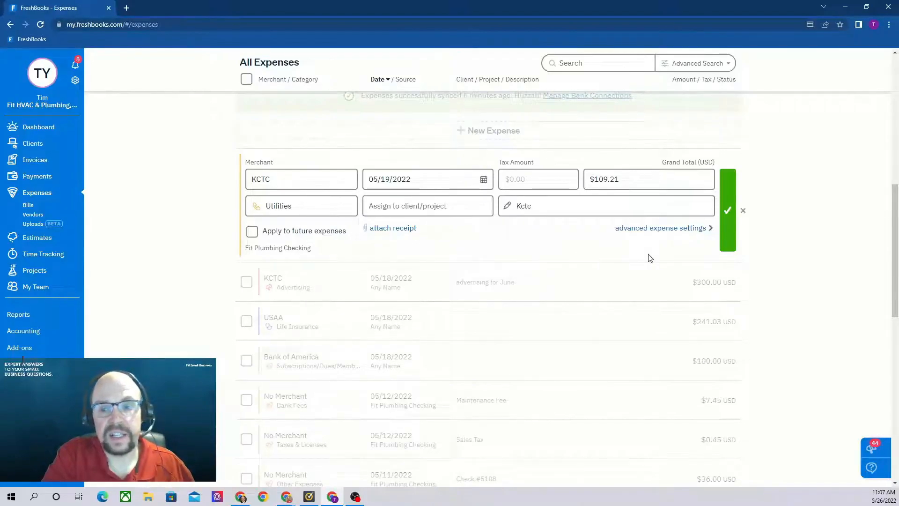
click(725, 218)
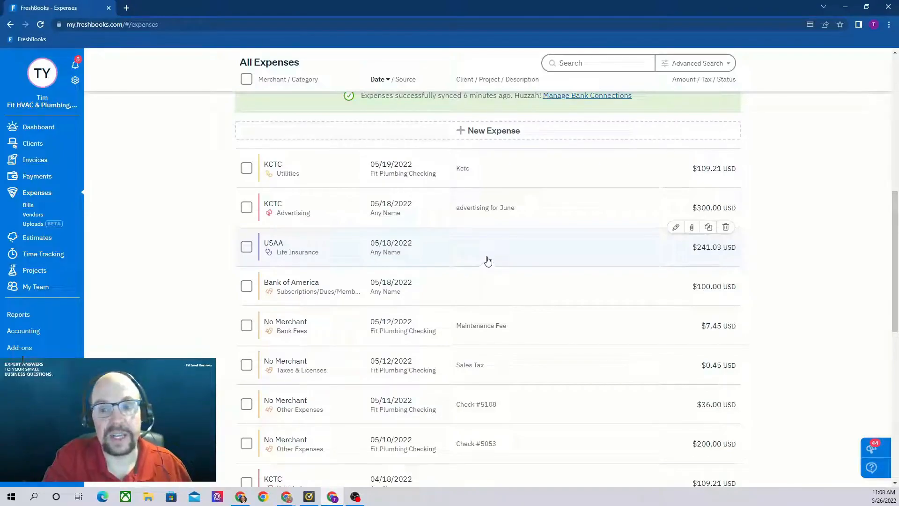
- Open the 05/10/2022 Check #5053 expense, view the receipt file picker without attaching a file, and save the expense
scroll(358, 224, down, 2)
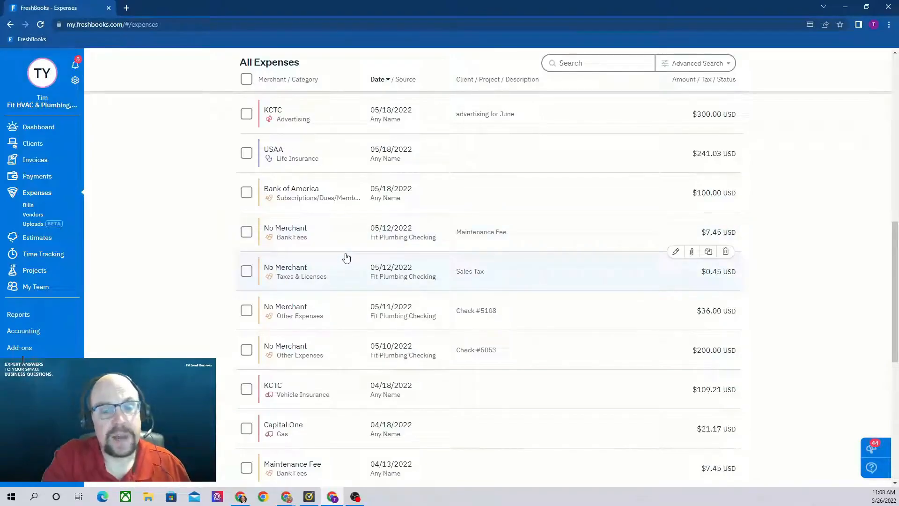
scroll(356, 258, down, 1)
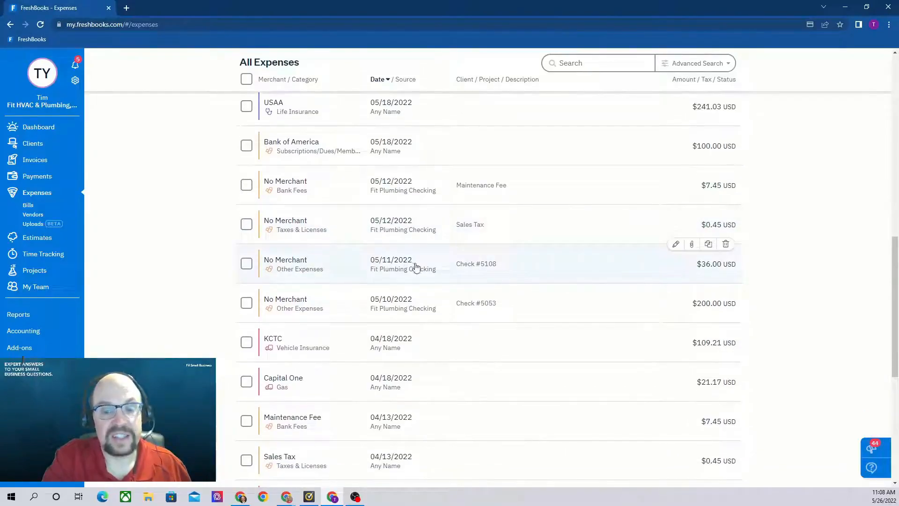
scroll(375, 262, down, 1)
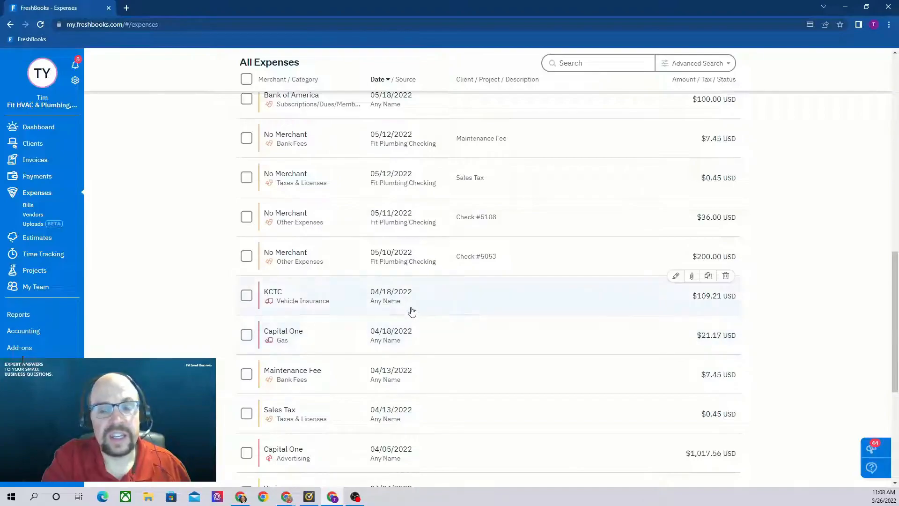
click(413, 255)
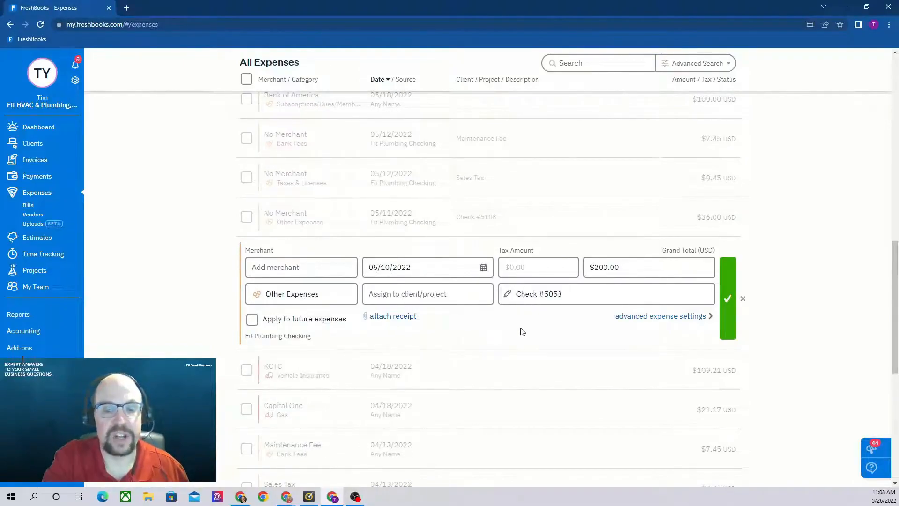
click(393, 317)
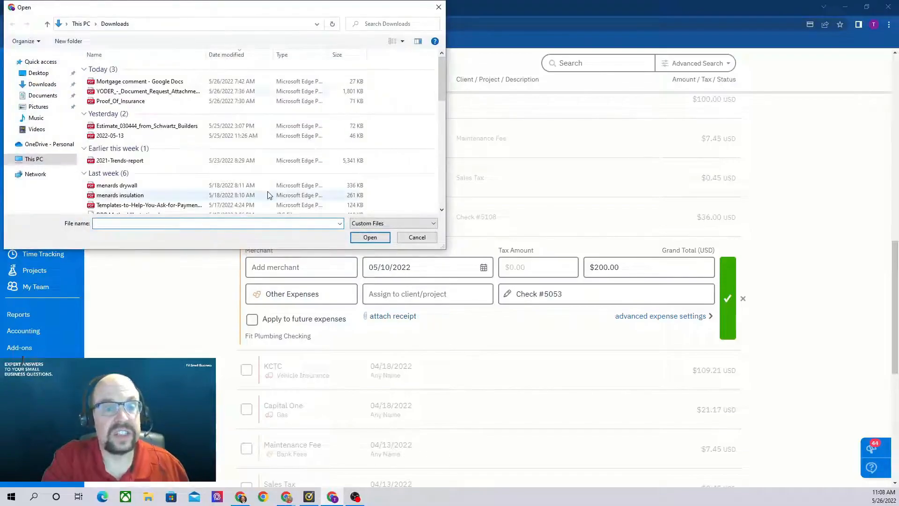
click(429, 241)
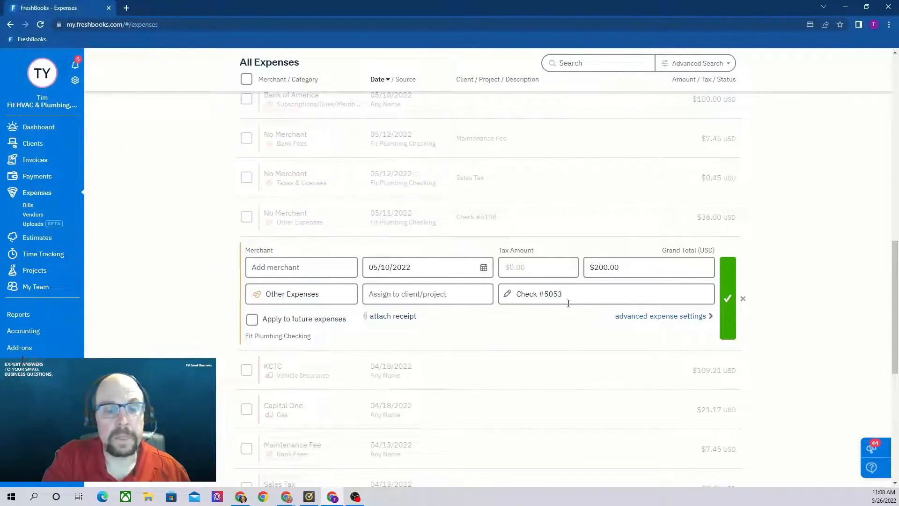
click(728, 306)
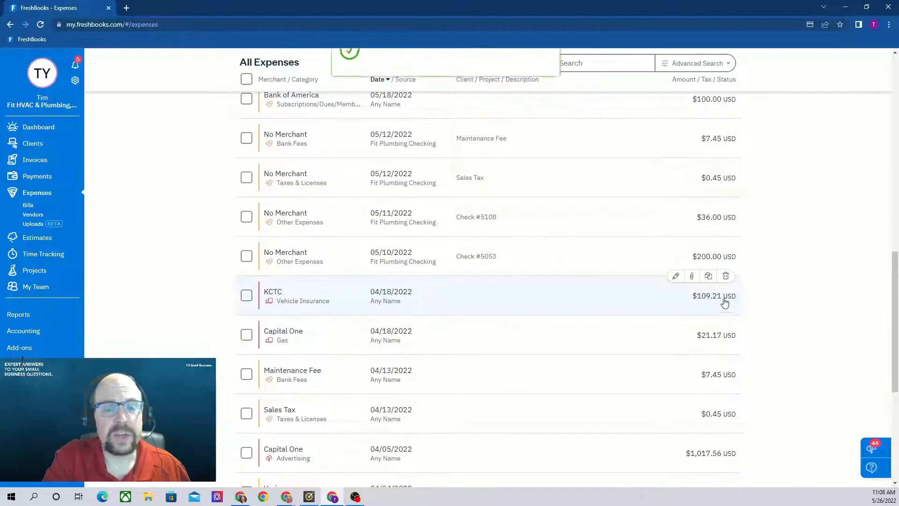
scroll(549, 245, down, 8)
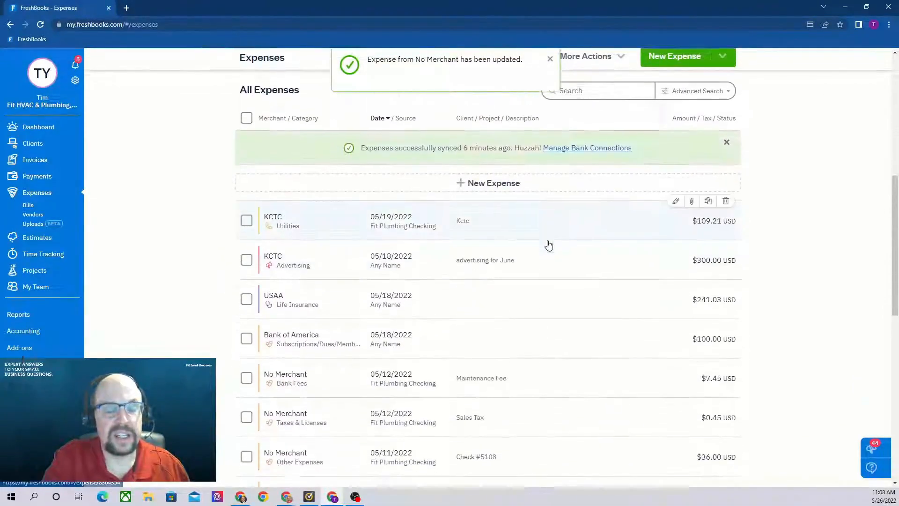
scroll(549, 245, down, 8)
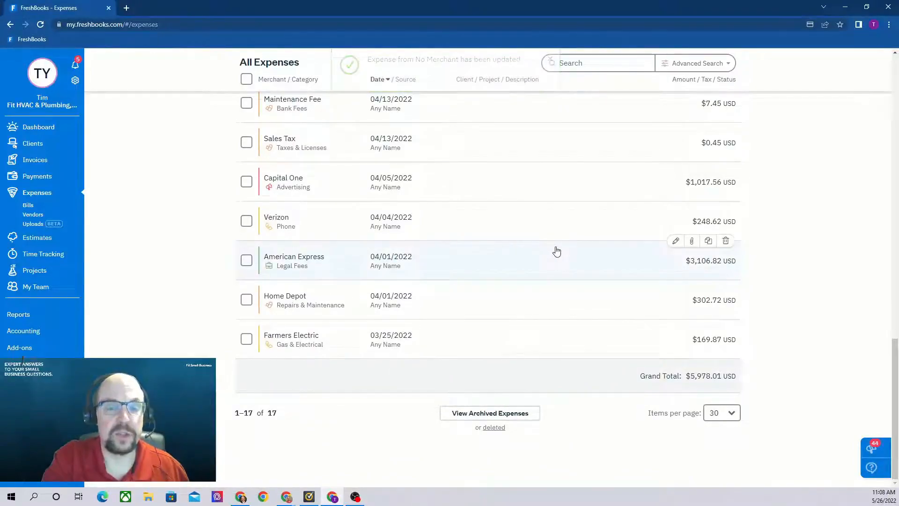
scroll(554, 248, up, 9)
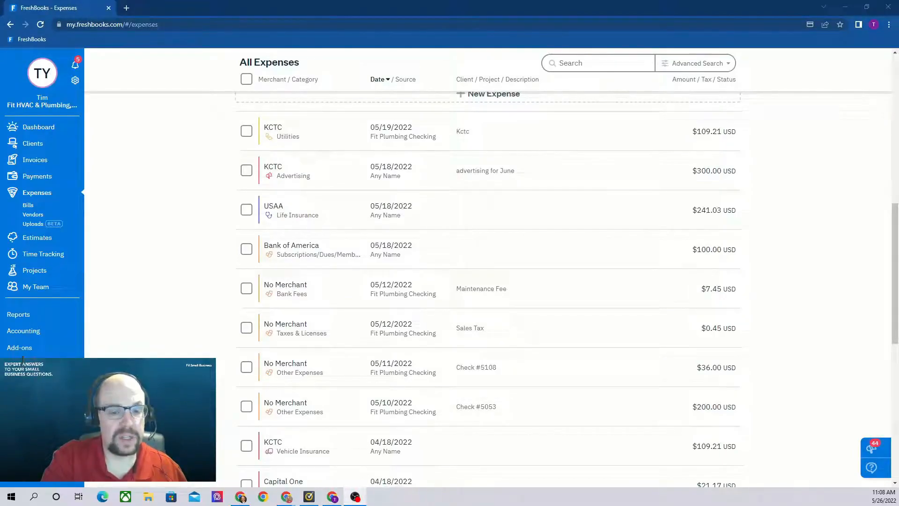
key(alt+Tab)
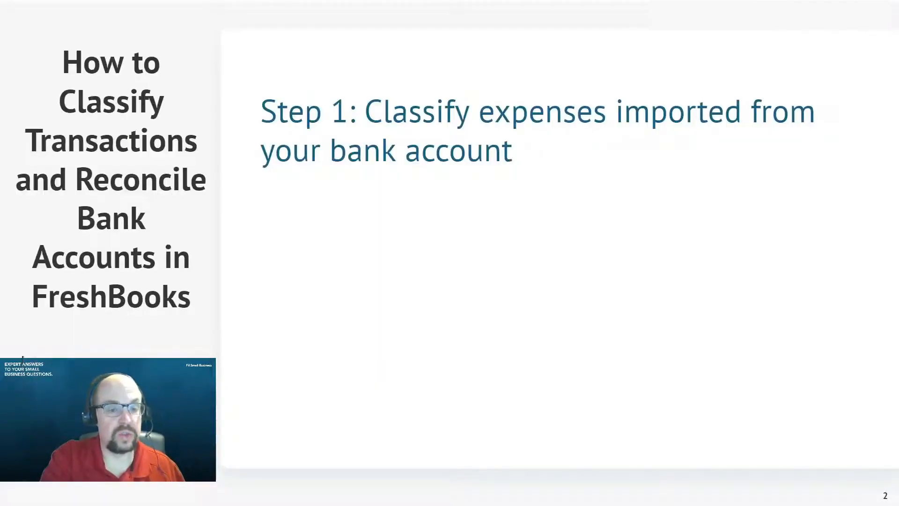
click(656, 362)
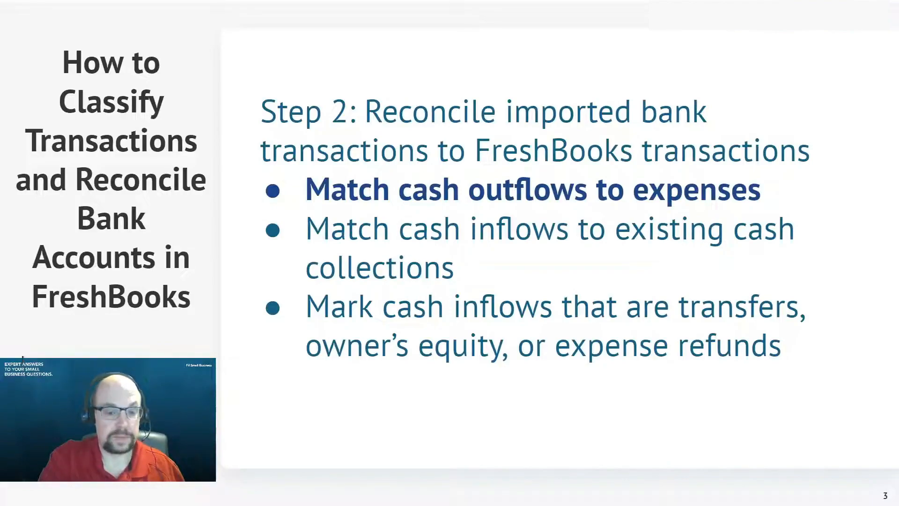
key(alt+Tab)
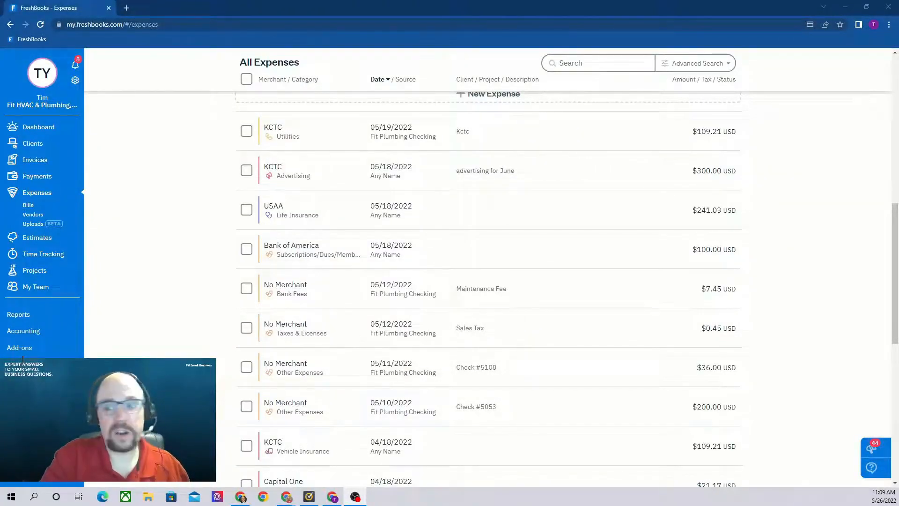
- Open the bank reconciliation of the Fit Plumbing Checking account from Accounting, review the suggested matches and skip them
click(14, 331)
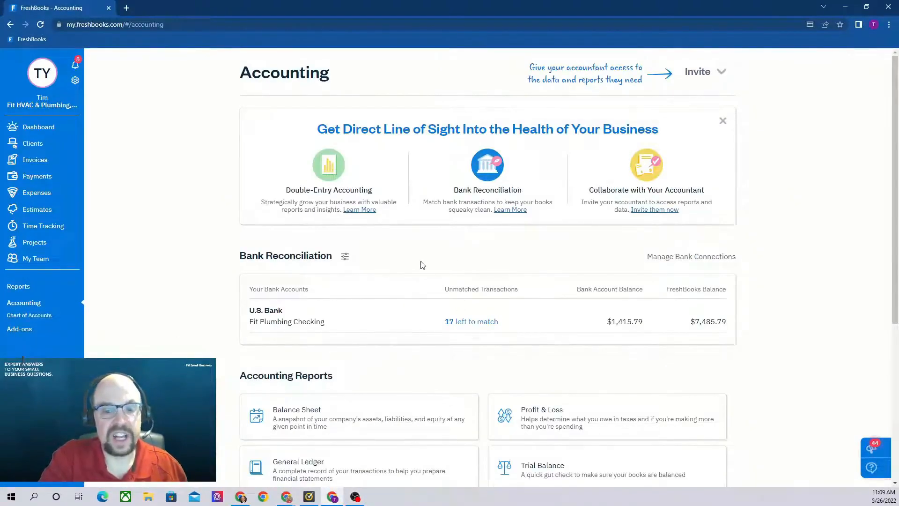
click(466, 323)
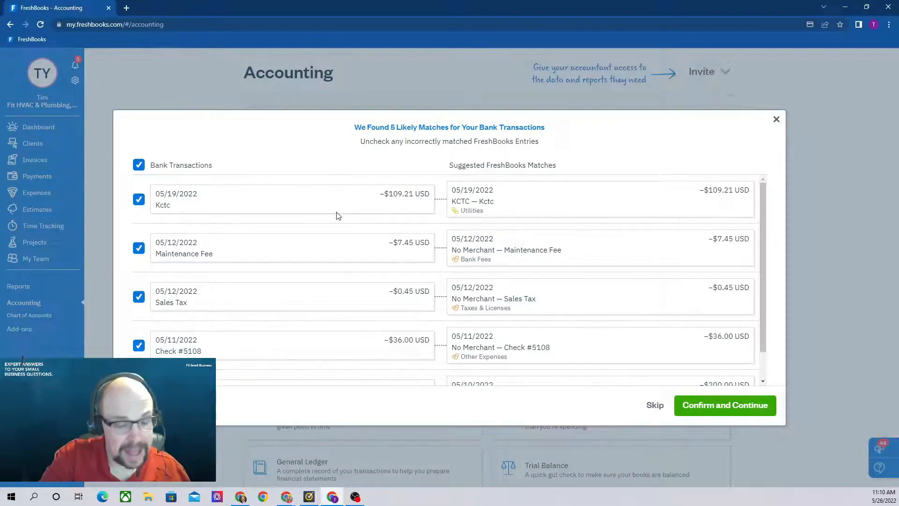
scroll(338, 216, down, 1)
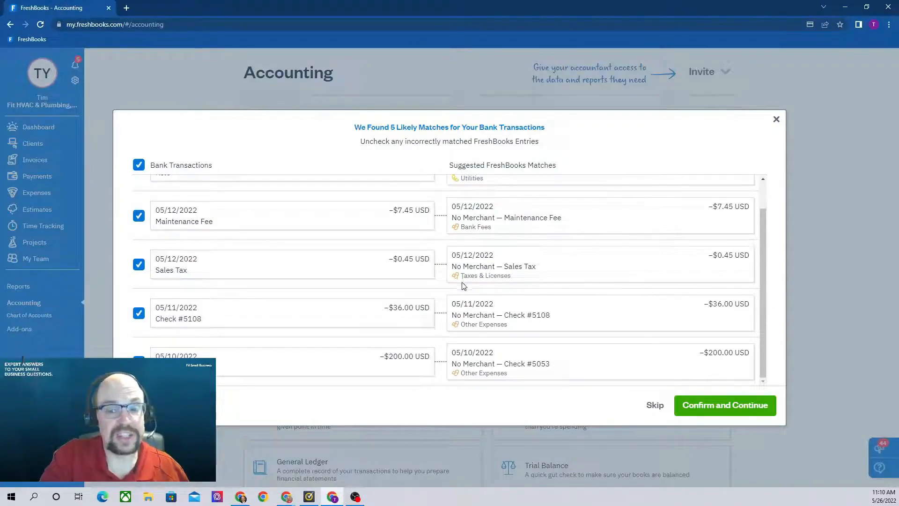
scroll(462, 286, up, 1)
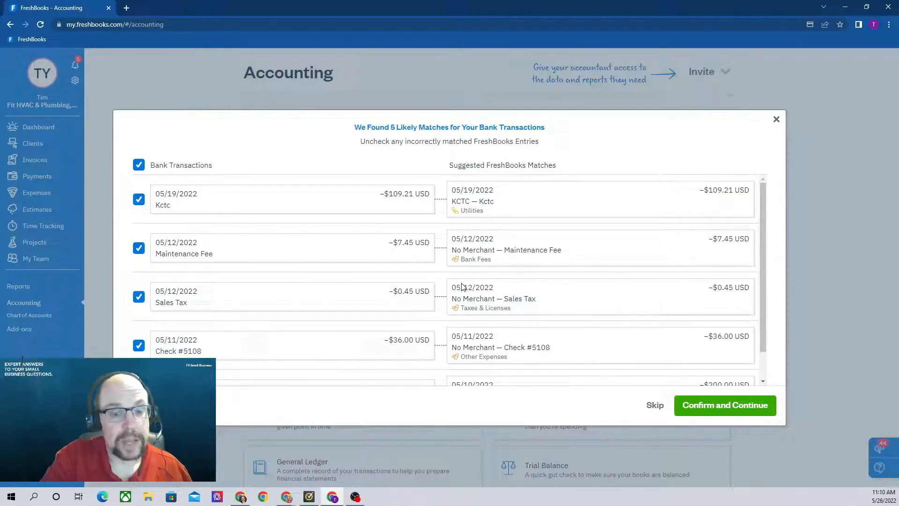
click(654, 405)
click(604, 330)
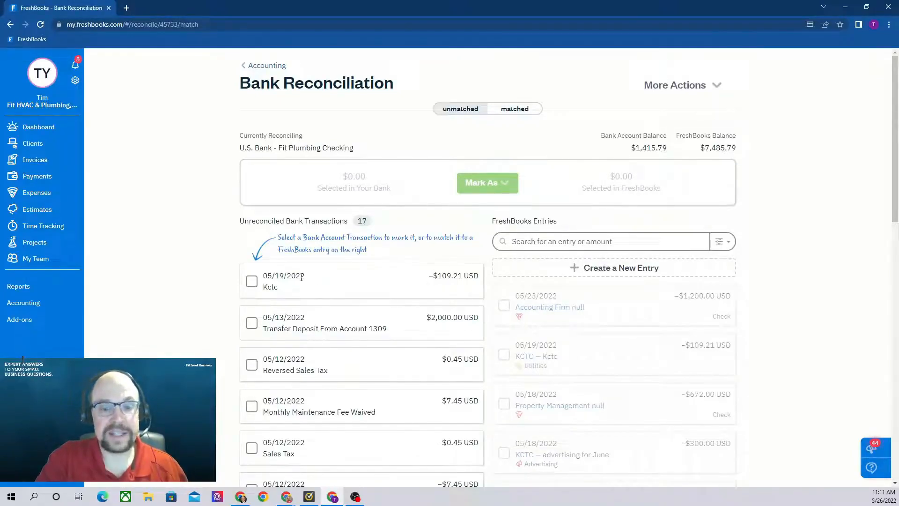
- Match the 05/19/2022 Kctc bank transaction with the 05/19/2022 KCTC Utilities entry in FreshBooks
click(252, 282)
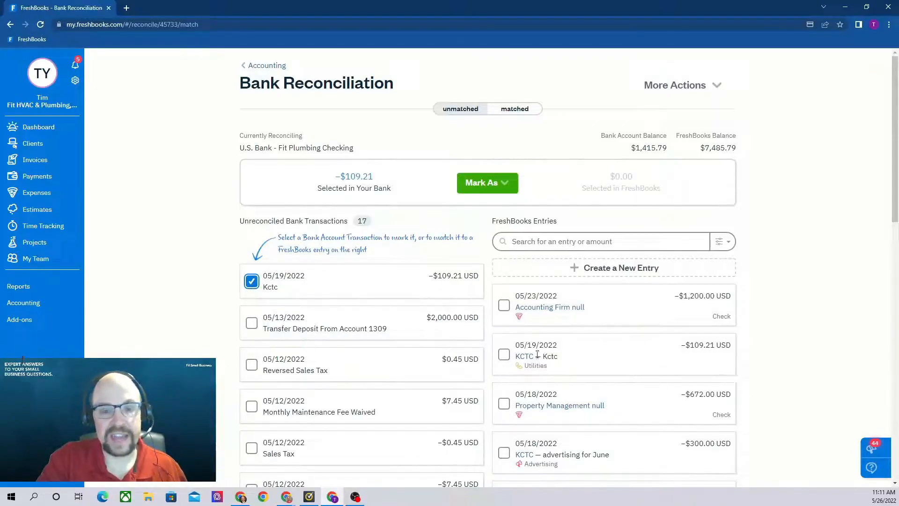
click(505, 355)
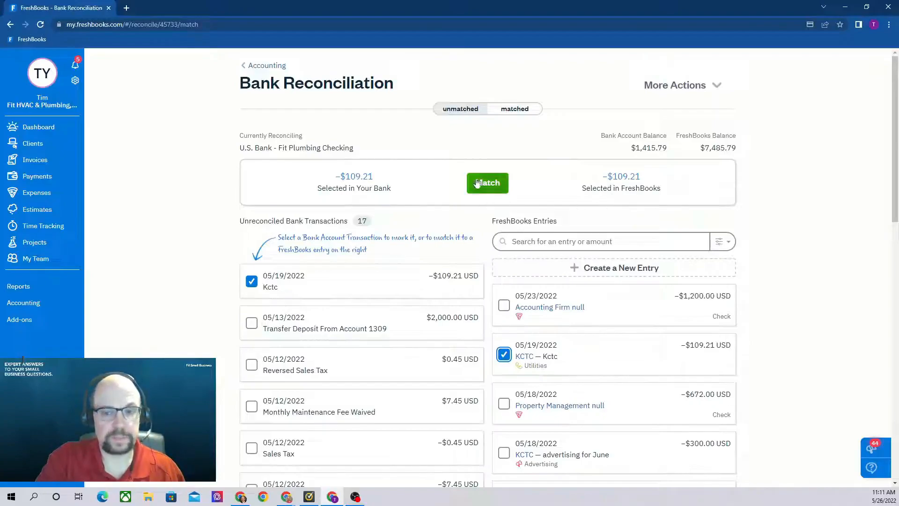
scroll(449, 206, down, 2)
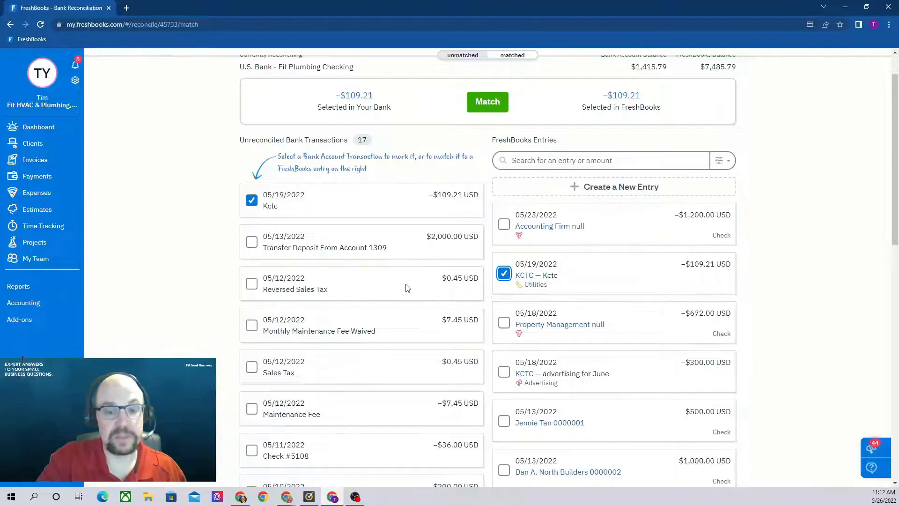
scroll(415, 327, down, 1)
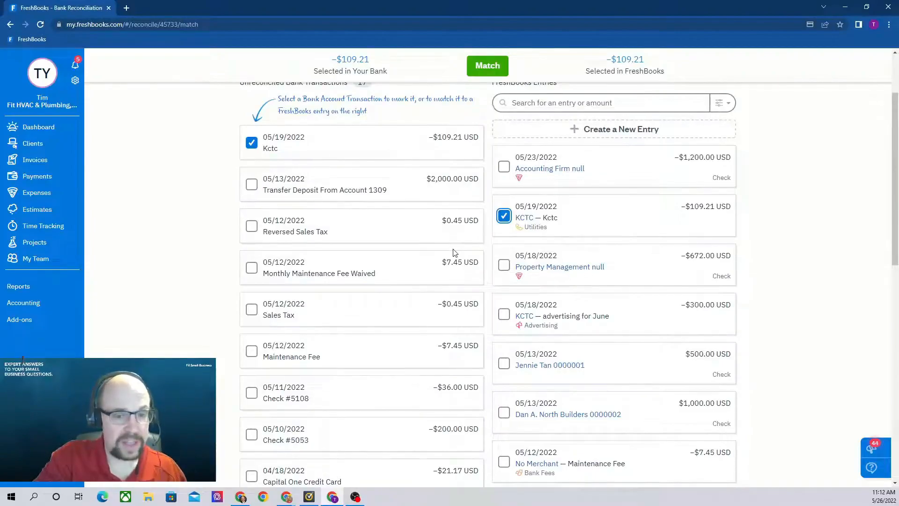
scroll(453, 252, down, 1)
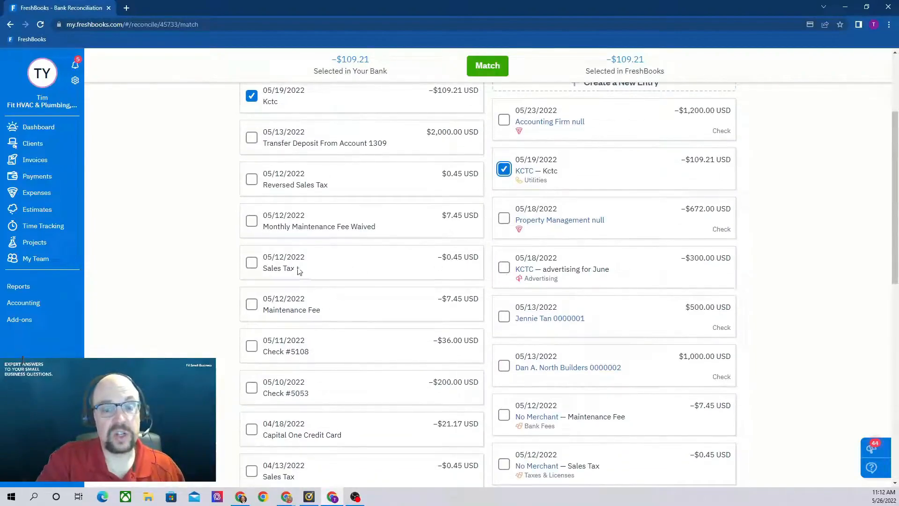
click(252, 263)
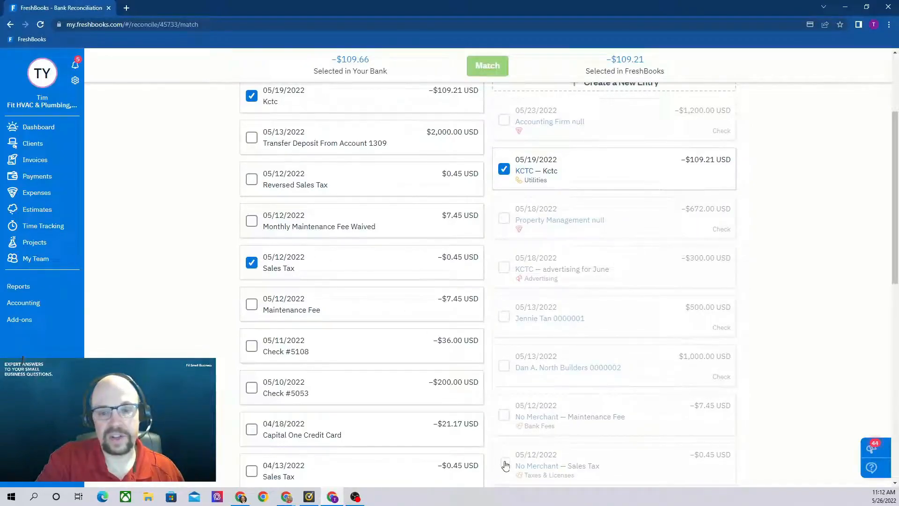
scroll(593, 299, up, 2)
click(251, 368)
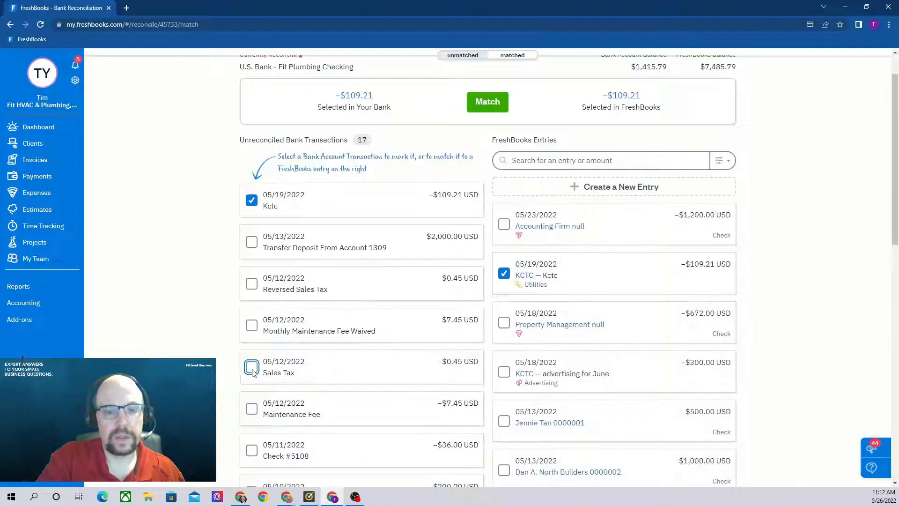
scroll(683, 221, up, 2)
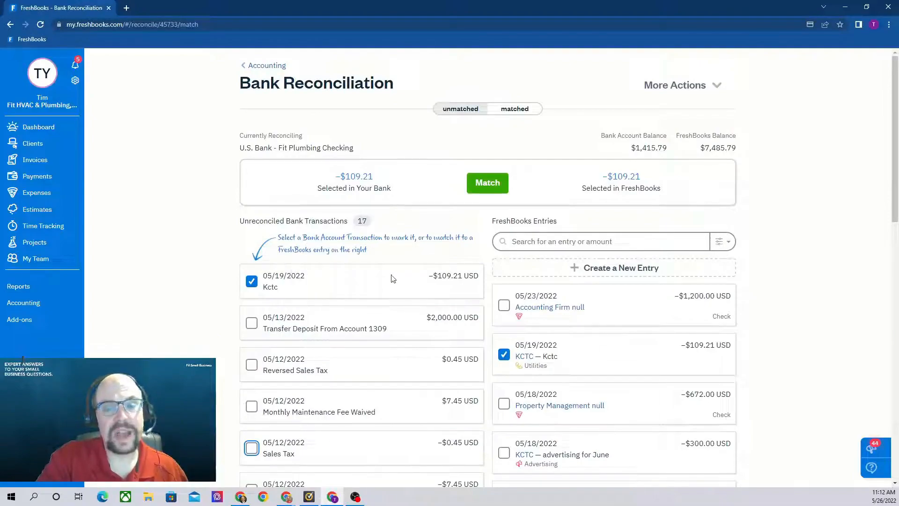
click(489, 184)
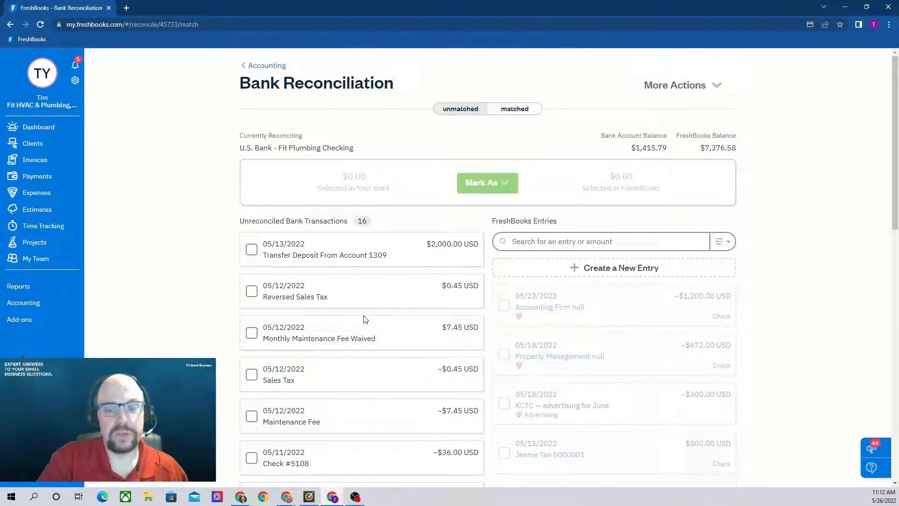
- Match the 05/12/2022 Sales Tax bank charge with the same-dated Sales Tax entry under Taxes & Licenses
scroll(364, 311, down, 2)
scroll(457, 190, down, 1)
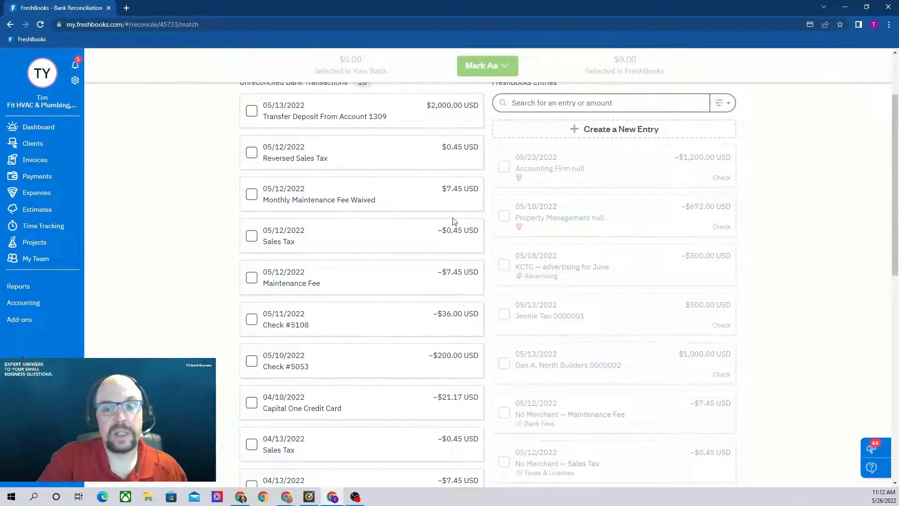
scroll(562, 208, up, 1)
scroll(562, 209, up, 2)
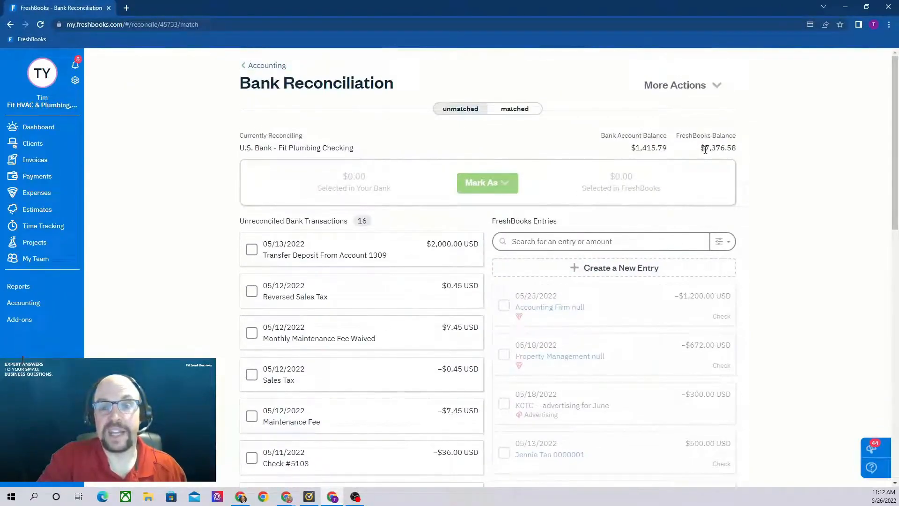
scroll(173, 296, down, 1)
scroll(173, 296, down, 1)
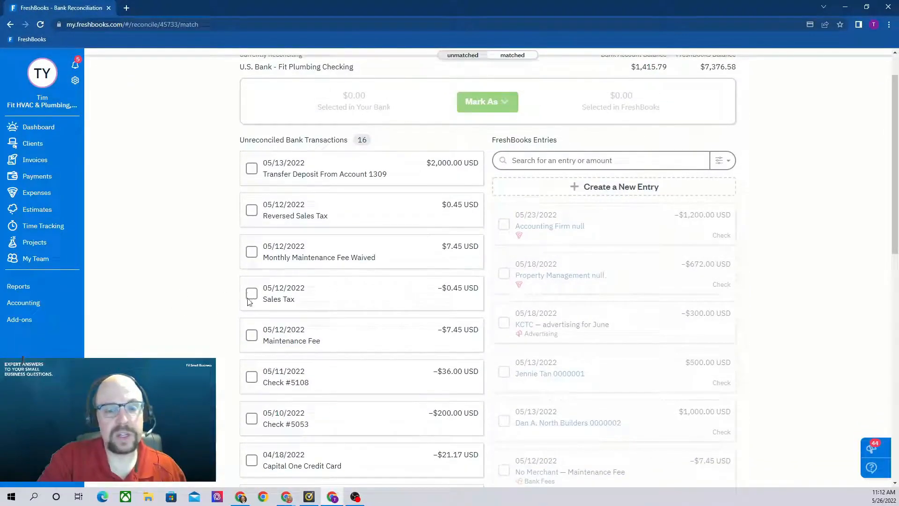
click(250, 297)
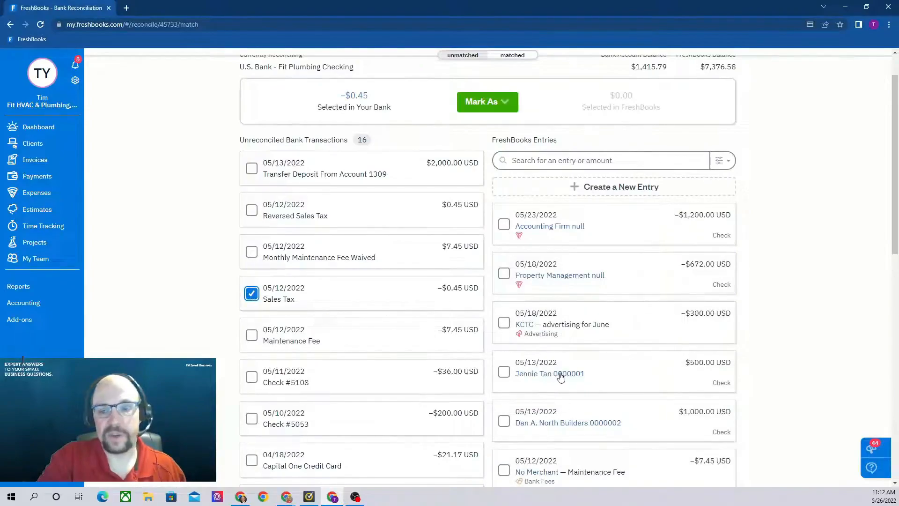
scroll(553, 379, down, 2)
scroll(578, 385, down, 1)
click(504, 415)
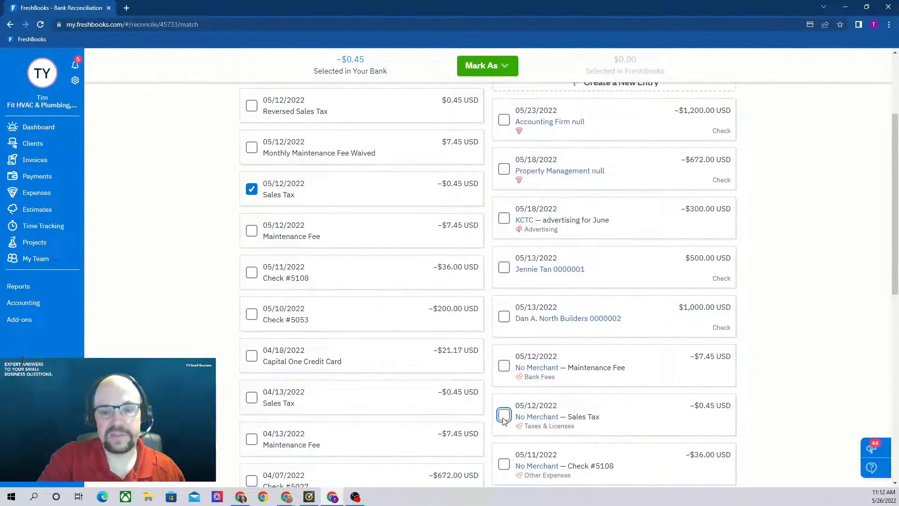
scroll(495, 324, up, 4)
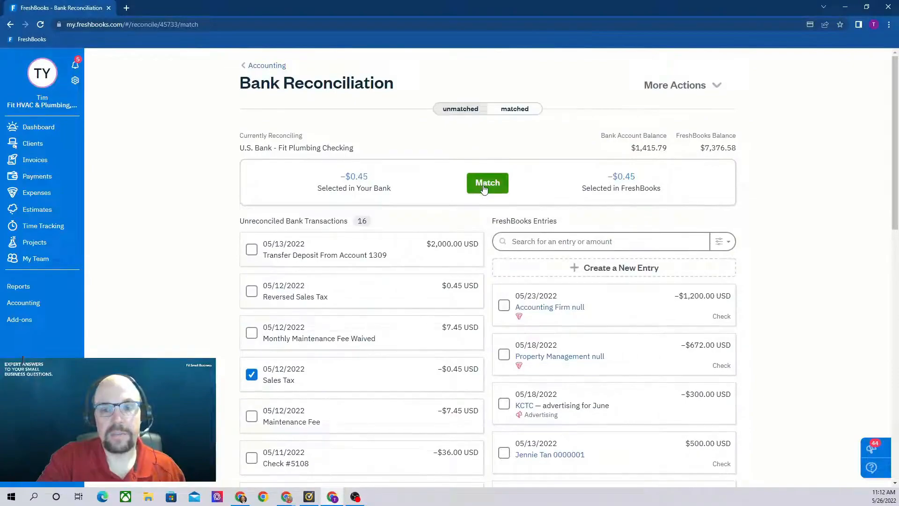
click(483, 185)
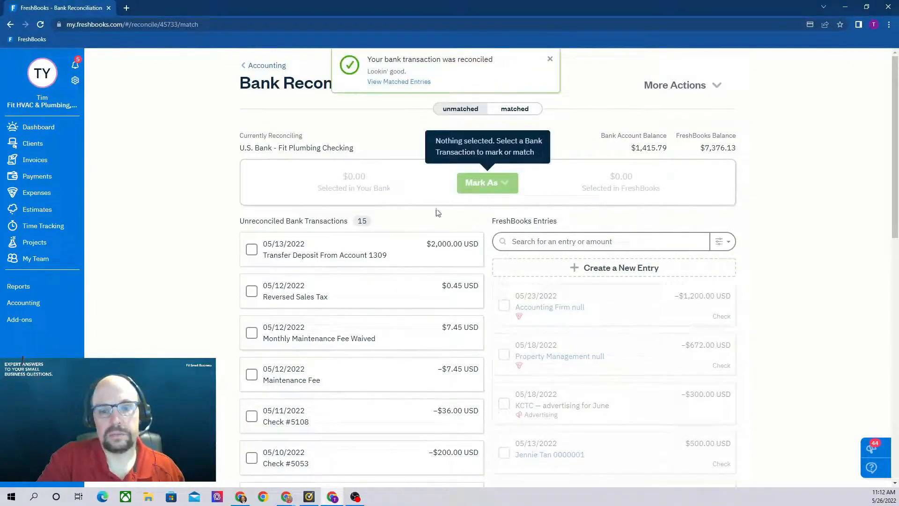
- Match the 05/12/2022 Maintenance Fee bank charge with the same-dated Maintenance Fee entry under Bank Fees
scroll(317, 262, down, 1)
scroll(317, 261, down, 1)
scroll(255, 235, down, 1)
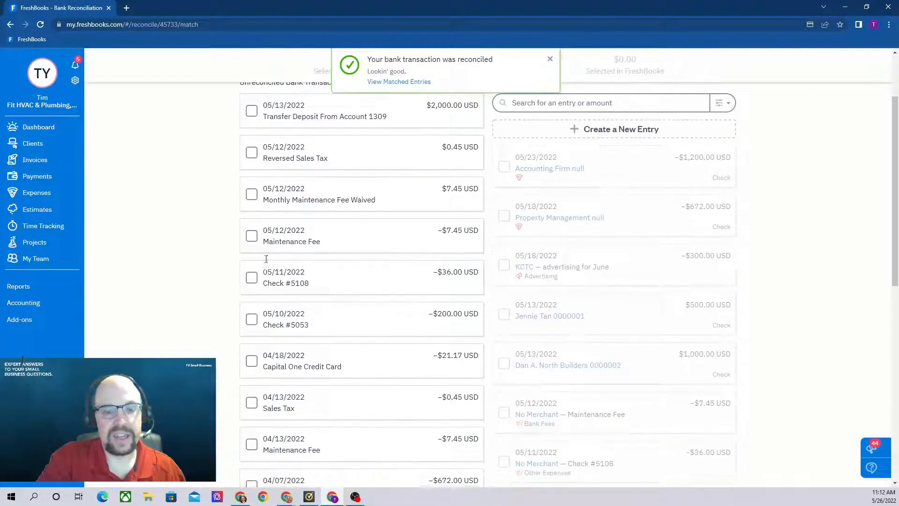
click(252, 238)
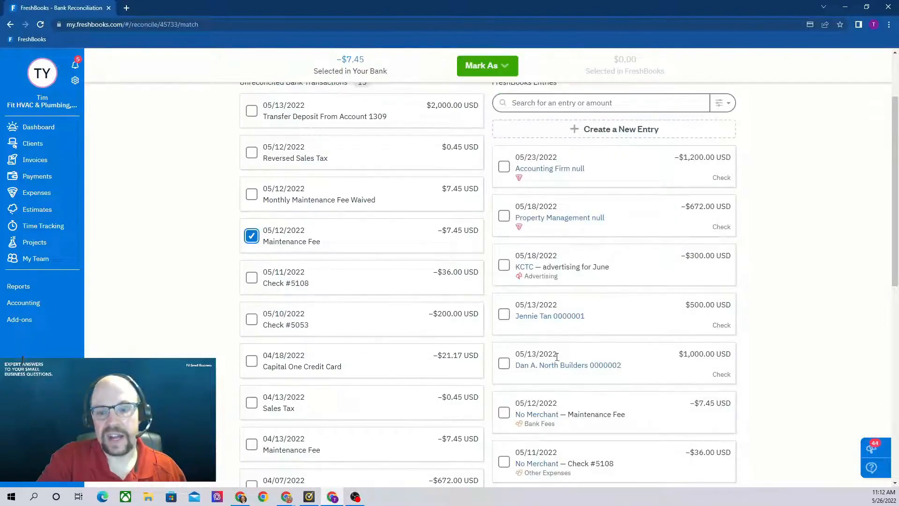
scroll(539, 381, down, 1)
click(504, 366)
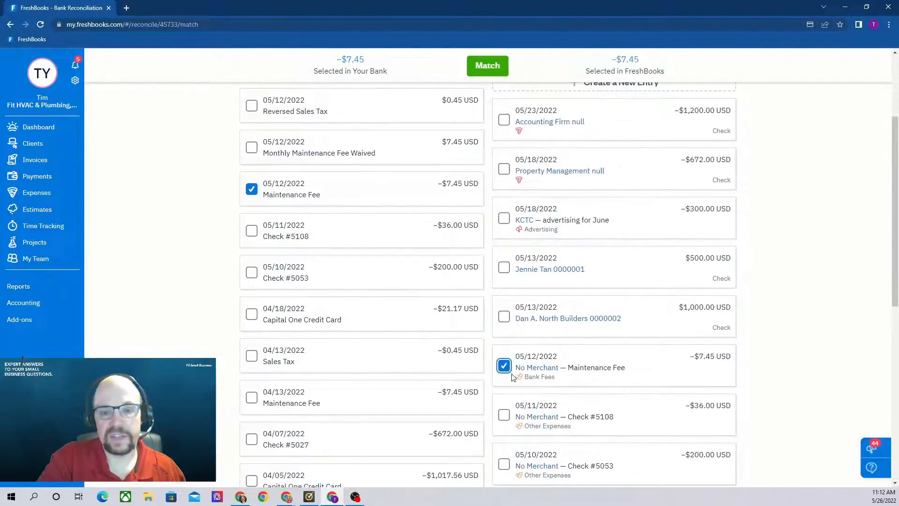
scroll(501, 356, up, 4)
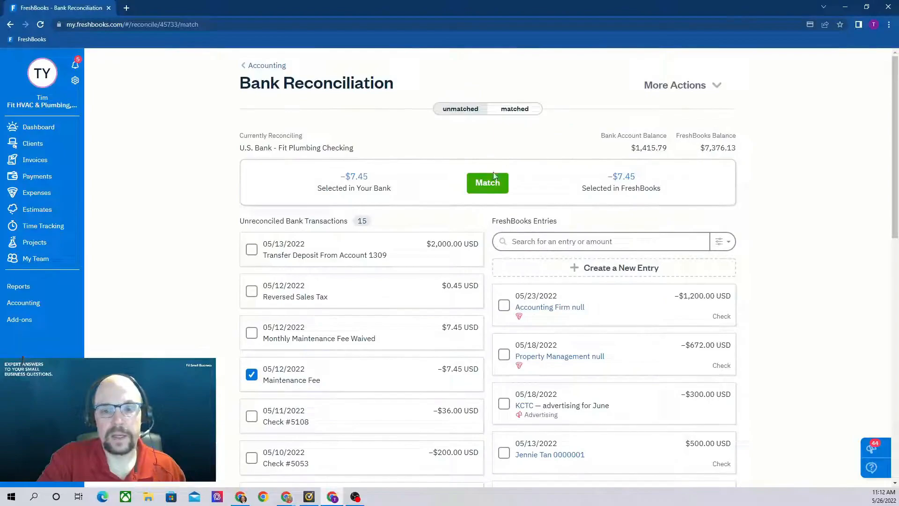
click(492, 184)
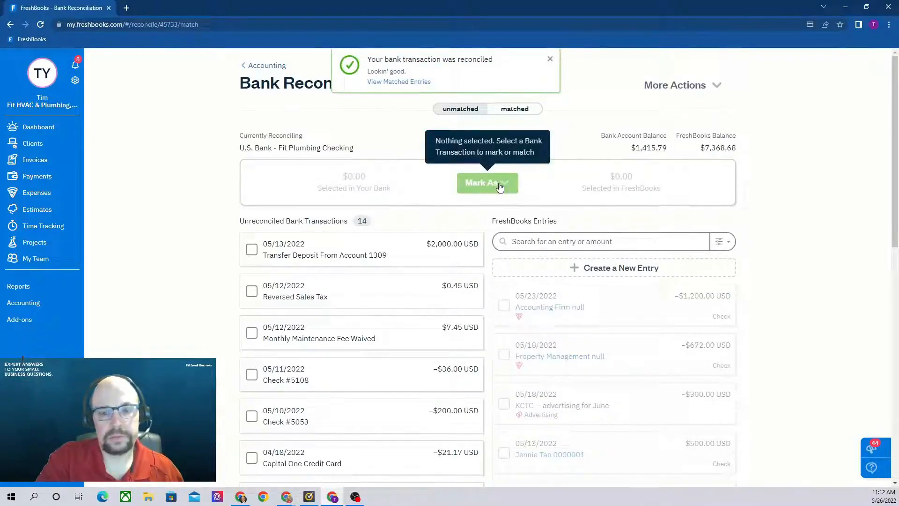
- Match the 05/11/2022 Check #5108 bank transaction with its Check #5108 entry under Other Expenses
scroll(372, 293, down, 2)
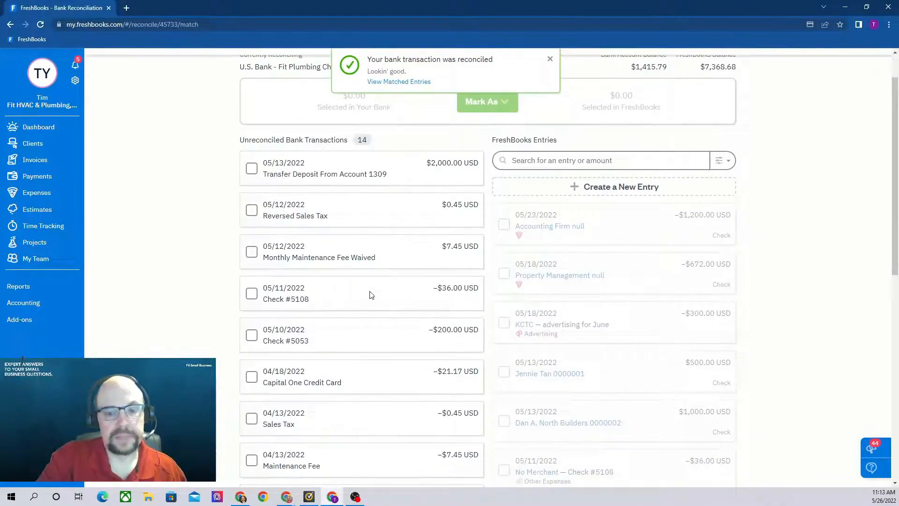
click(252, 294)
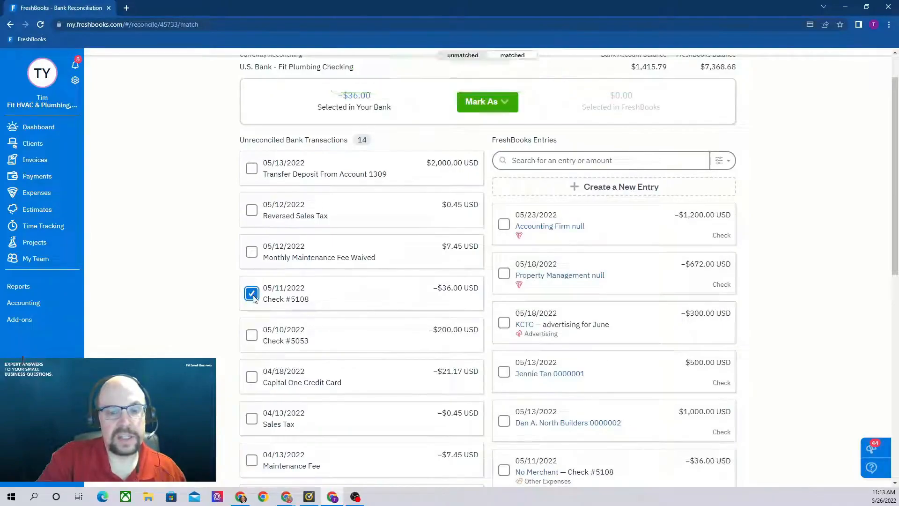
scroll(632, 283, down, 3)
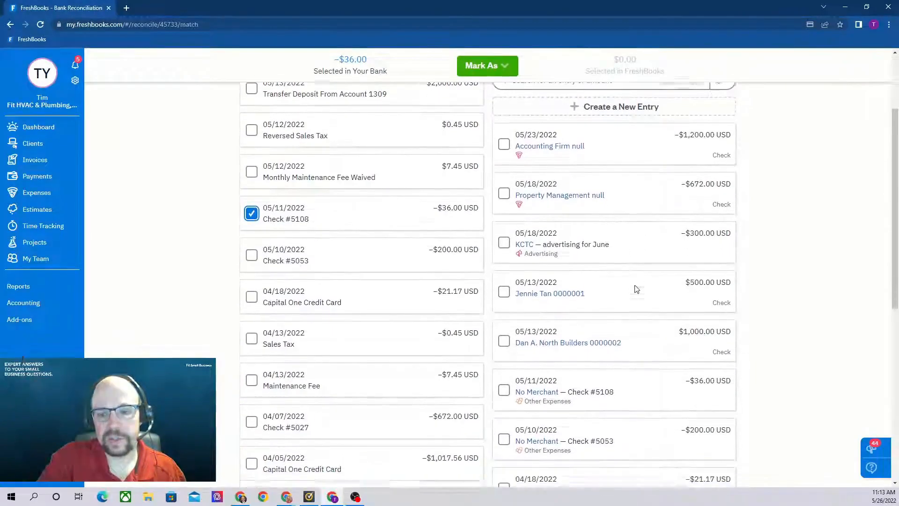
click(503, 320)
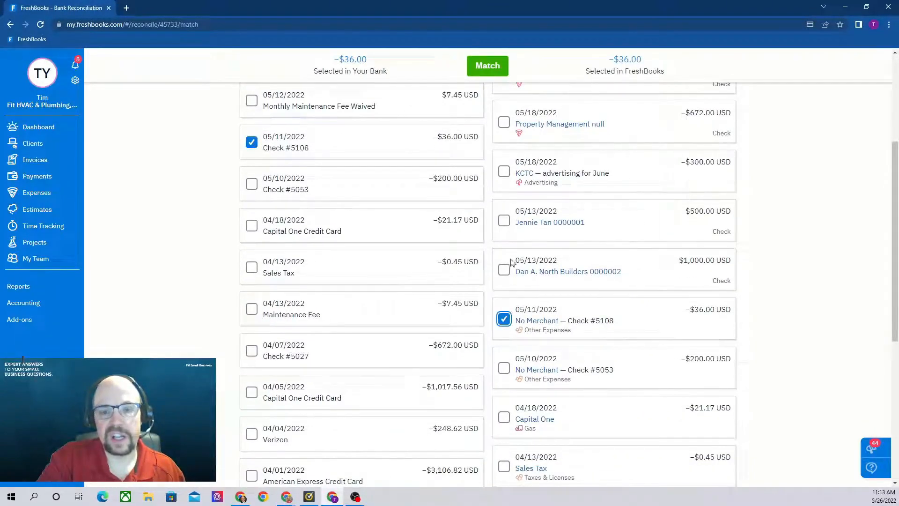
scroll(504, 319, up, 3)
click(487, 106)
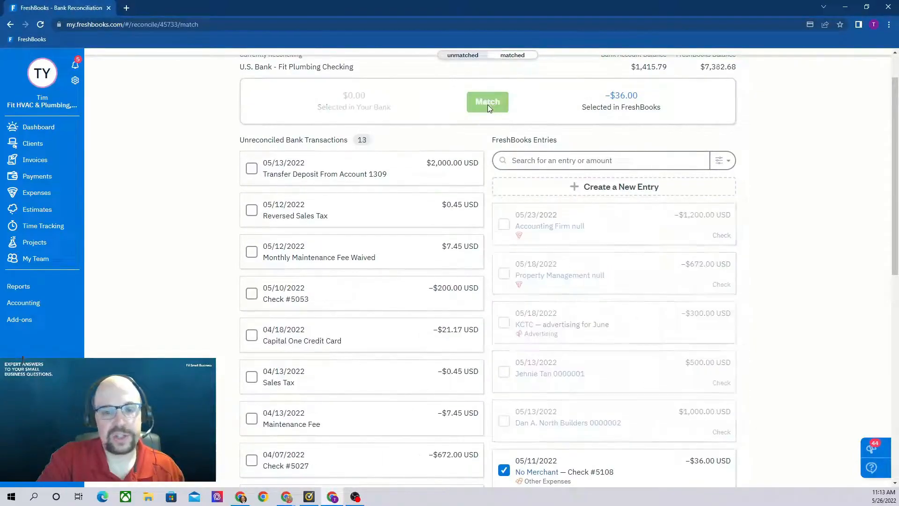
- Match the 05/10/2022 Check #5053 bank transaction with its Check #5053 entry under Other Expenses
click(253, 297)
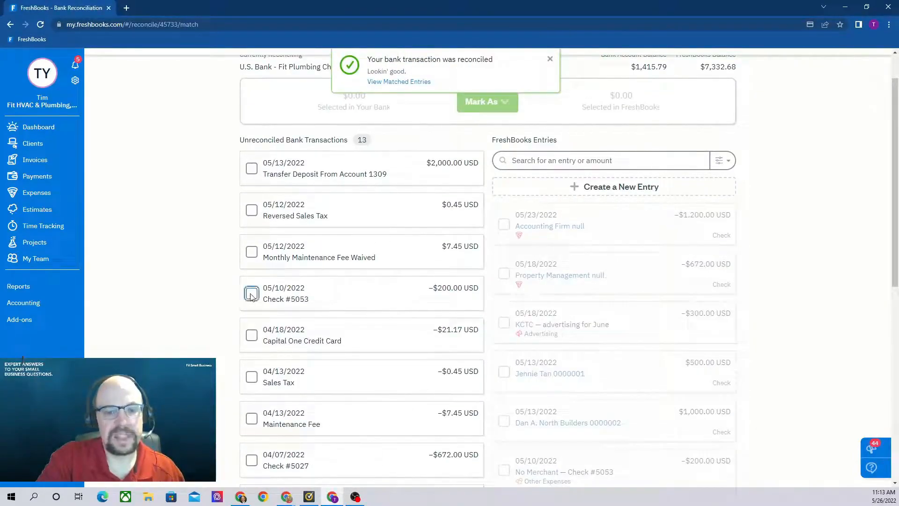
scroll(582, 283, down, 1)
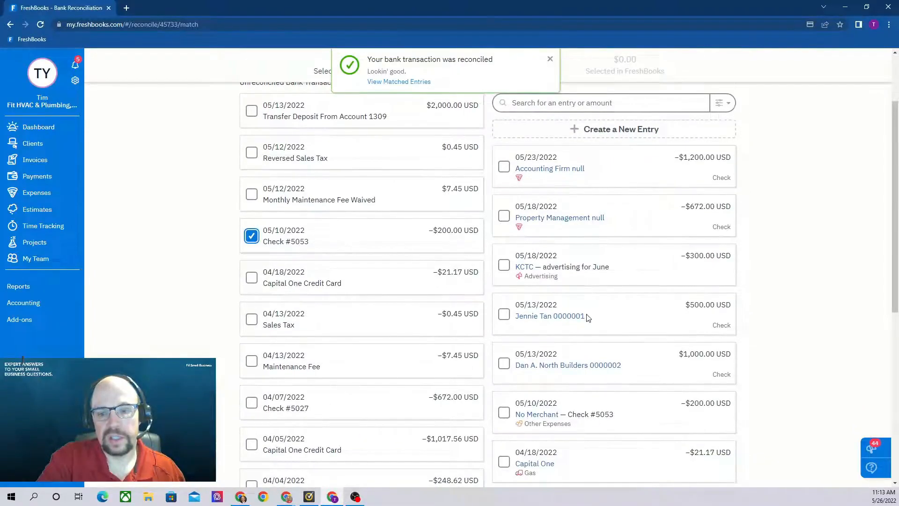
scroll(581, 309, down, 1)
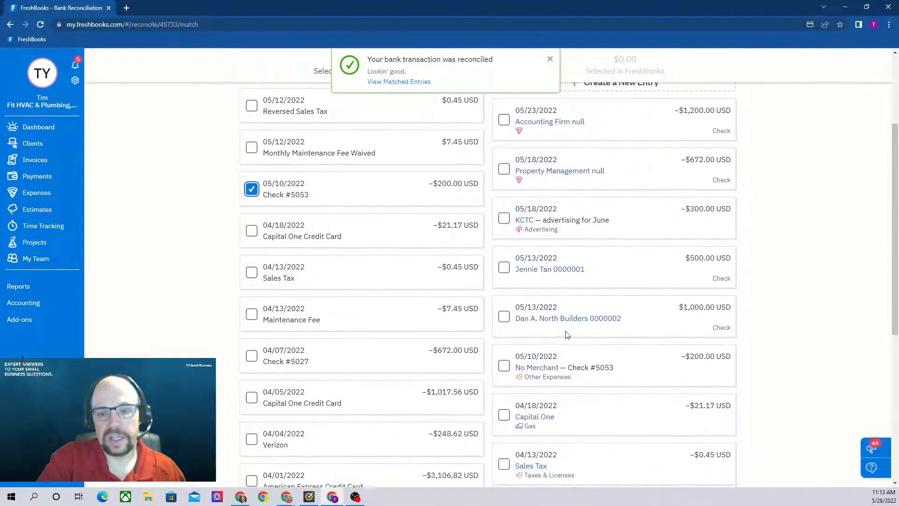
click(504, 366)
click(487, 65)
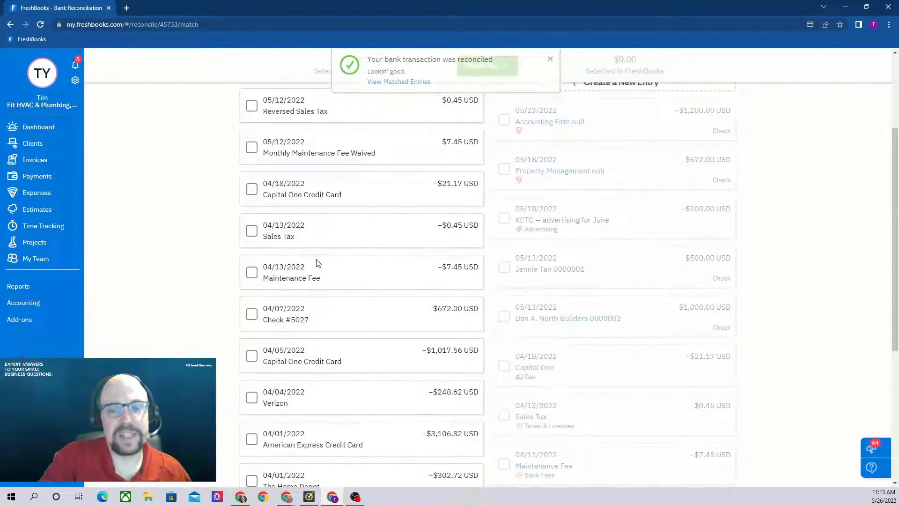
- Match the 04/18/2022 Capital One Credit Card bank transaction with the 04/18/2022 Capital One entry categorized as Gas
scroll(315, 261, up, 2)
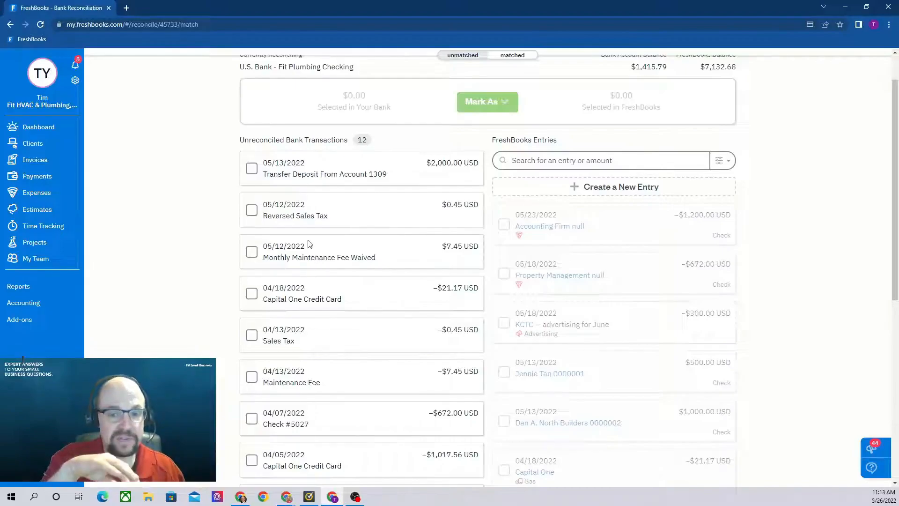
click(253, 295)
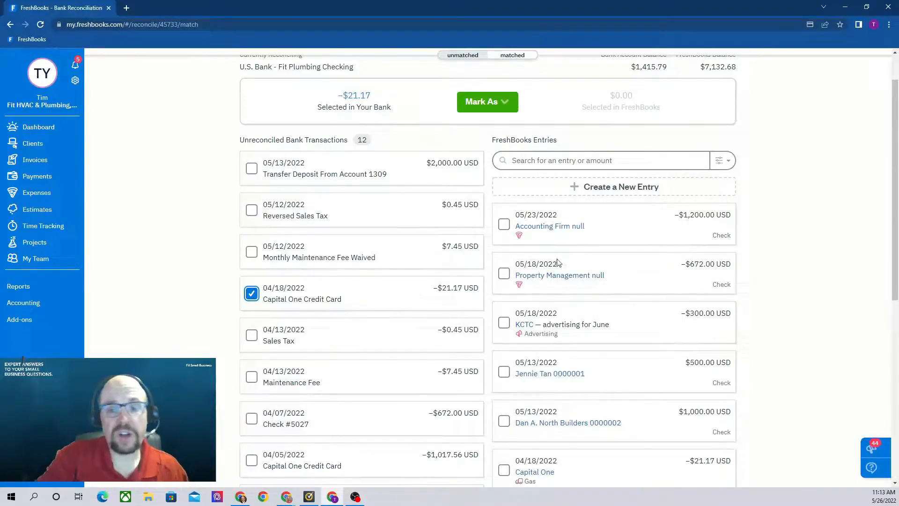
scroll(580, 244, down, 2)
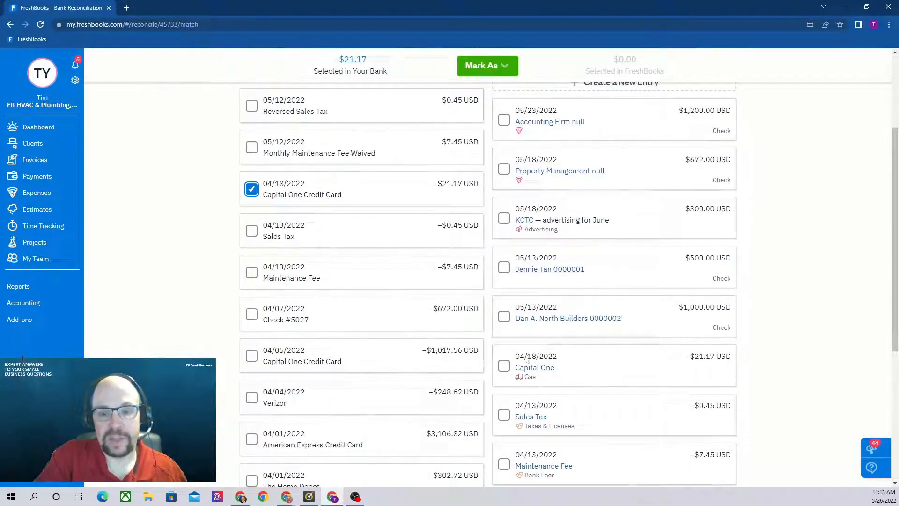
click(504, 366)
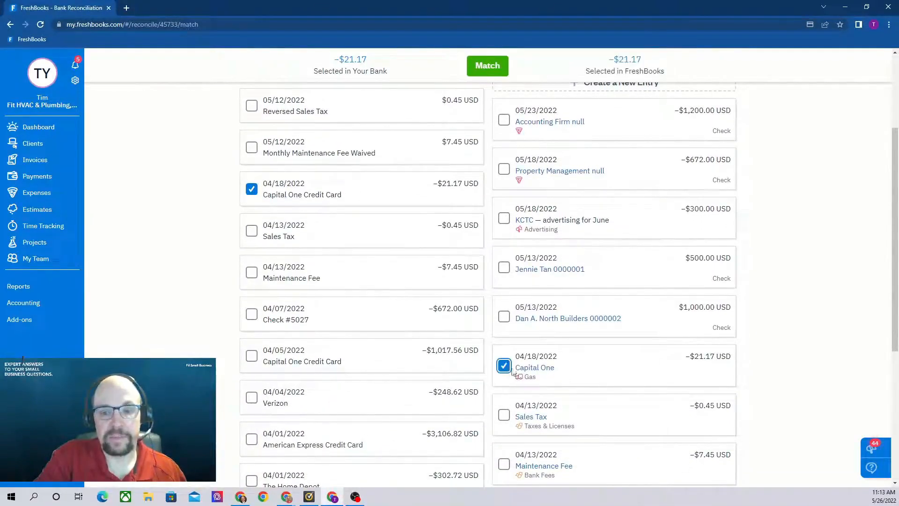
click(485, 68)
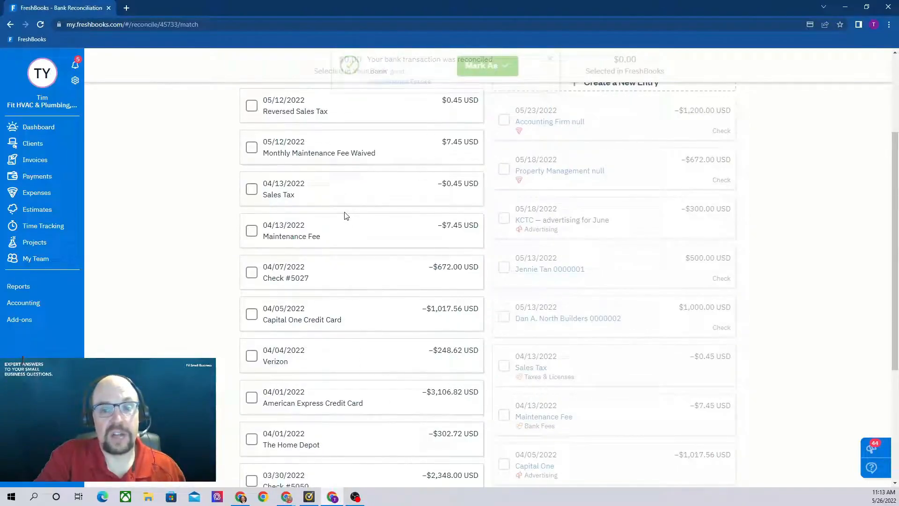
- Match the 04/13/2022 Sales Tax bank transaction with the same-dated Sales Tax entry under Taxes & Licenses
scroll(353, 211, up, 1)
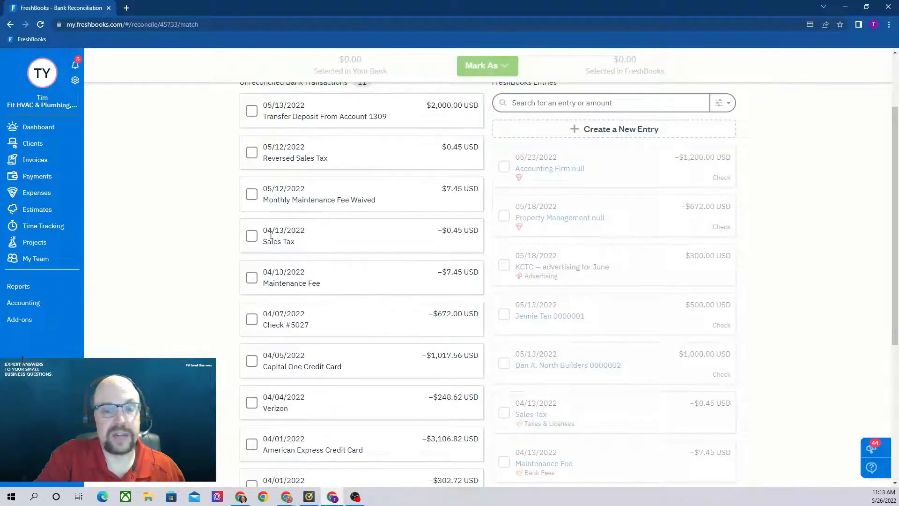
click(252, 236)
scroll(538, 299, down, 1)
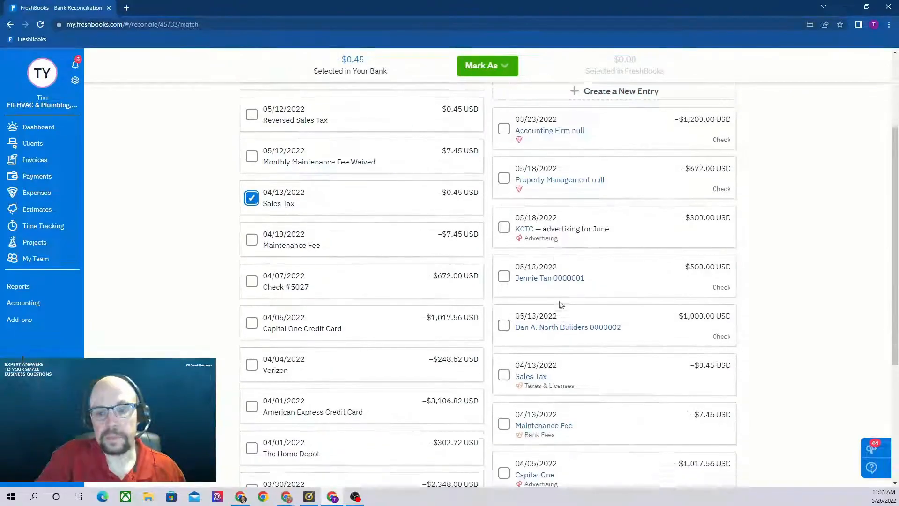
click(504, 365)
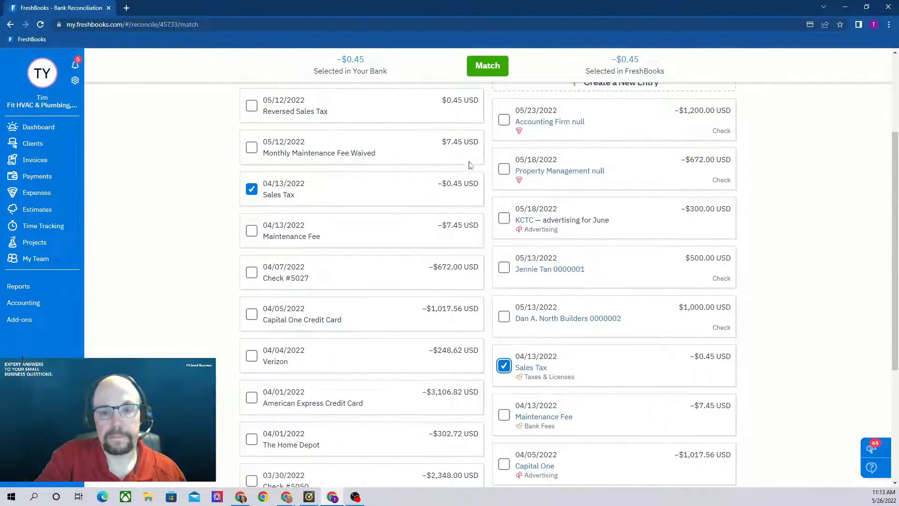
click(493, 67)
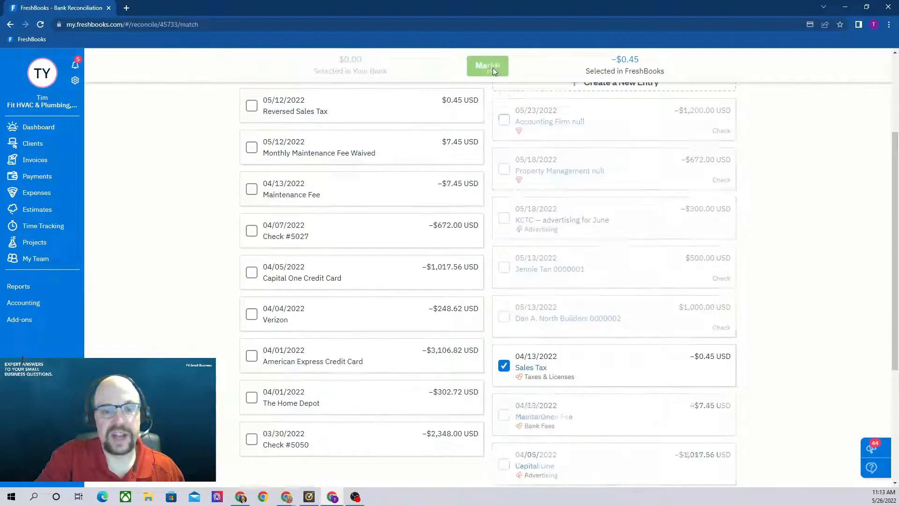
- Match the 04/13/2022 Maintenance Fee bank transaction with the same-dated Maintenance Fee entry under Bank Fees
click(252, 189)
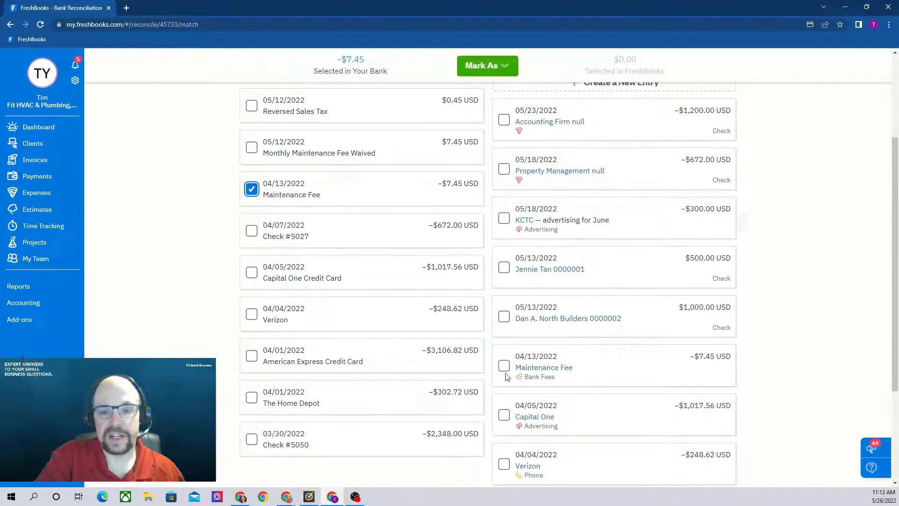
click(503, 366)
click(487, 67)
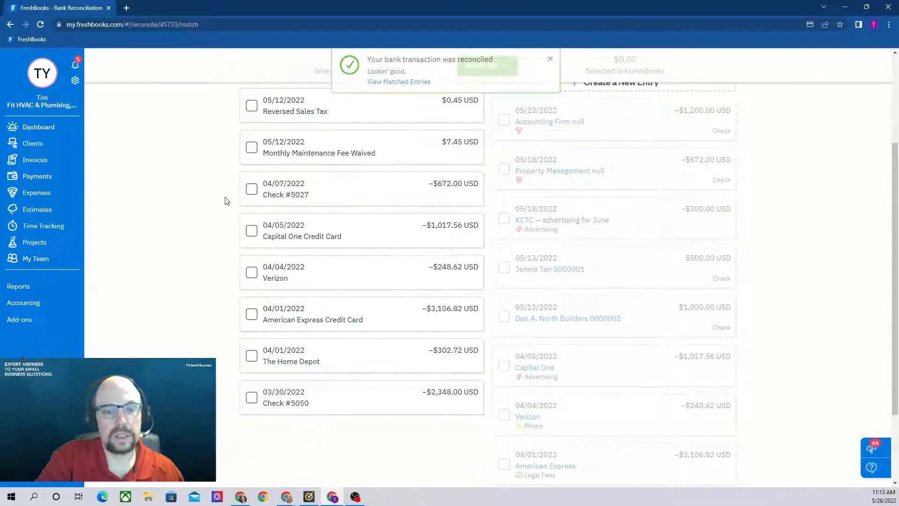
- Match the 04/07/2022 Check #5027 bank transaction with the 05/18/2022 Property Management check entry
click(252, 189)
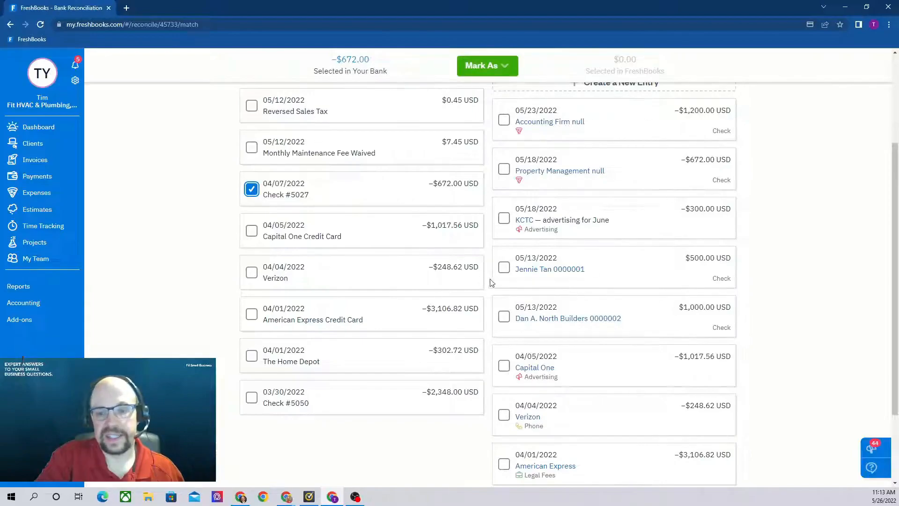
click(504, 169)
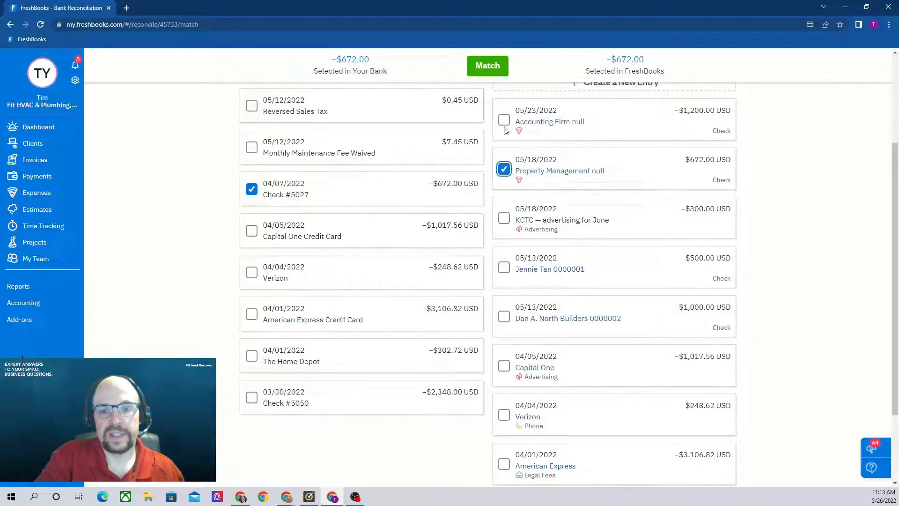
click(491, 67)
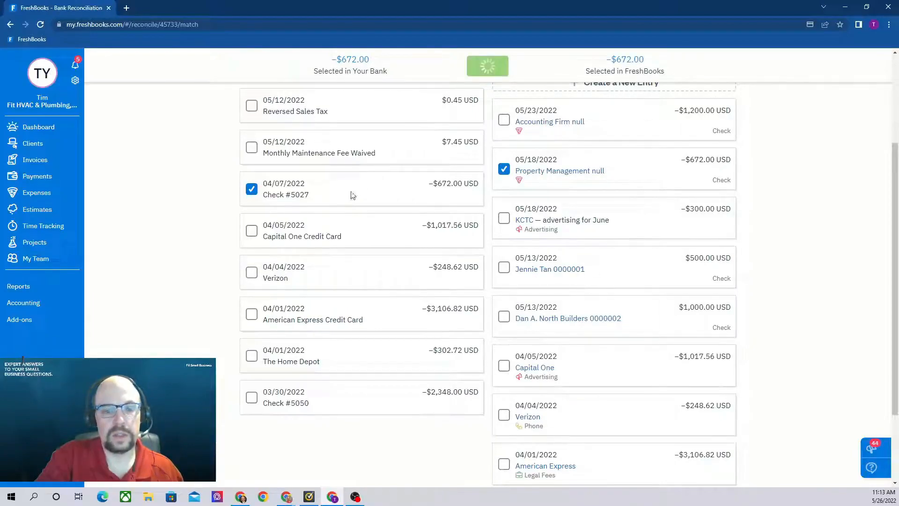
- Match the 04/05/2022 Capital One Credit Card bank transaction with the same-dated Capital One entry under Advertising
click(251, 188)
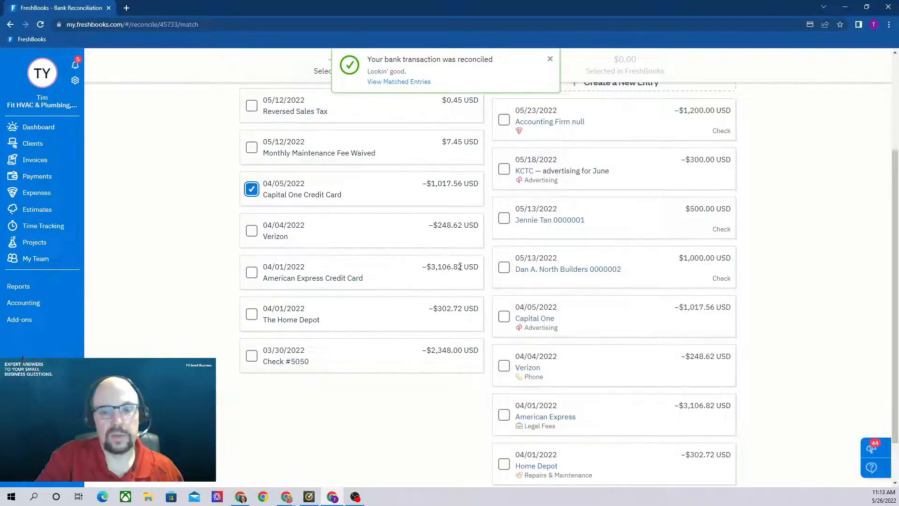
click(504, 317)
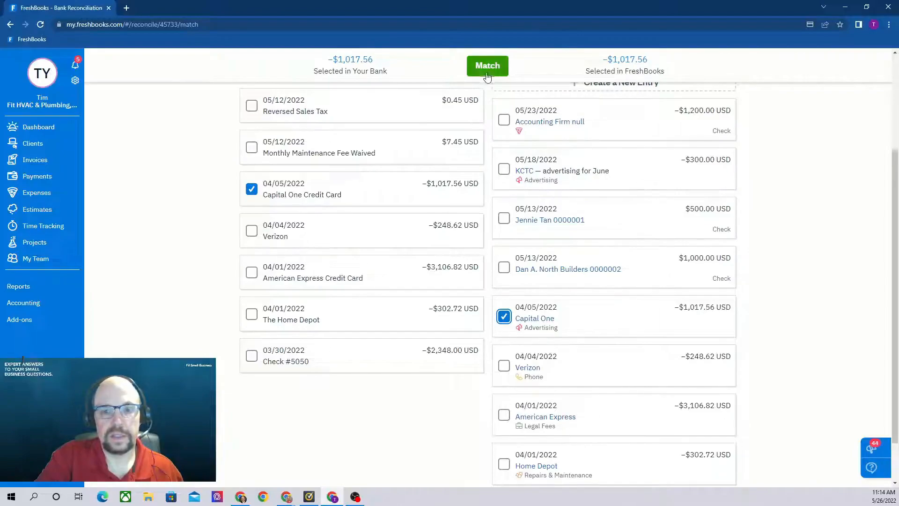
click(491, 69)
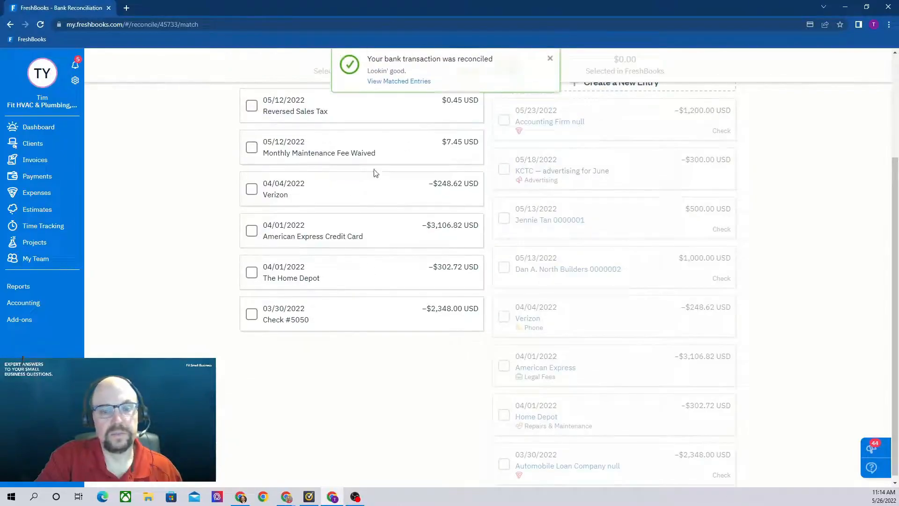
- Match the 04/04/2022 Verizon bank transaction with the same-dated Verizon entry under Phone
click(251, 189)
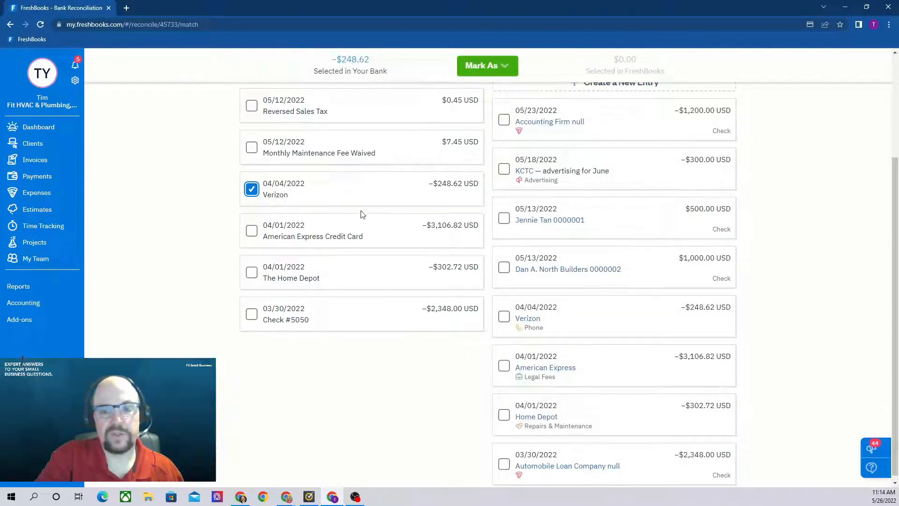
click(504, 317)
click(484, 66)
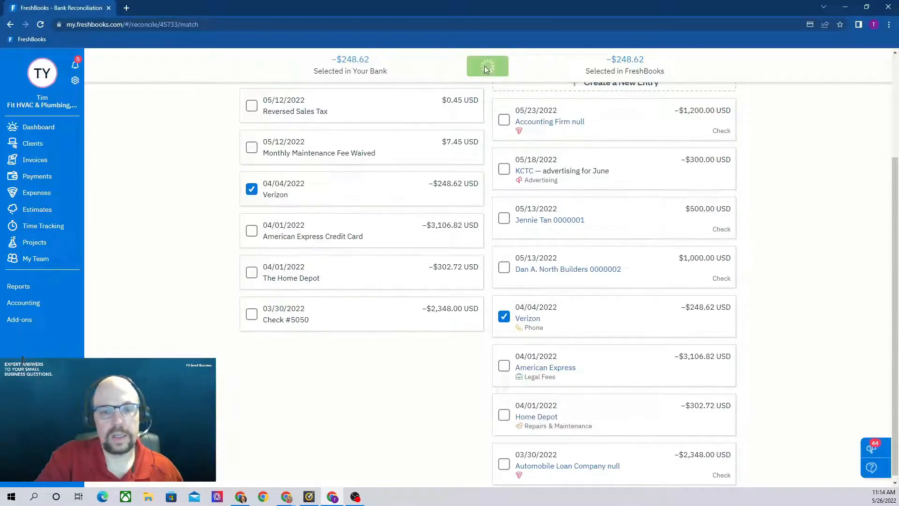
- Match the 04/01/2022 American Express Credit Card bank transaction with the same-dated American Express entry under Legal Fees
click(251, 233)
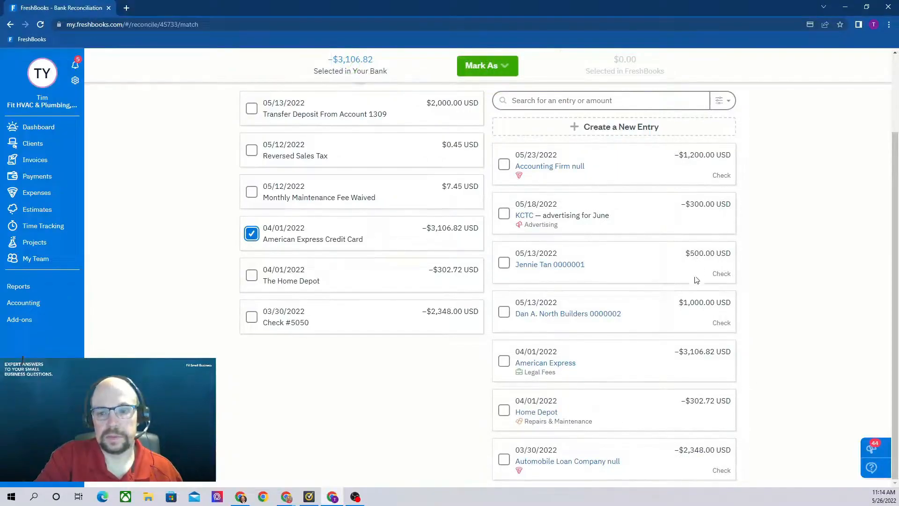
click(505, 362)
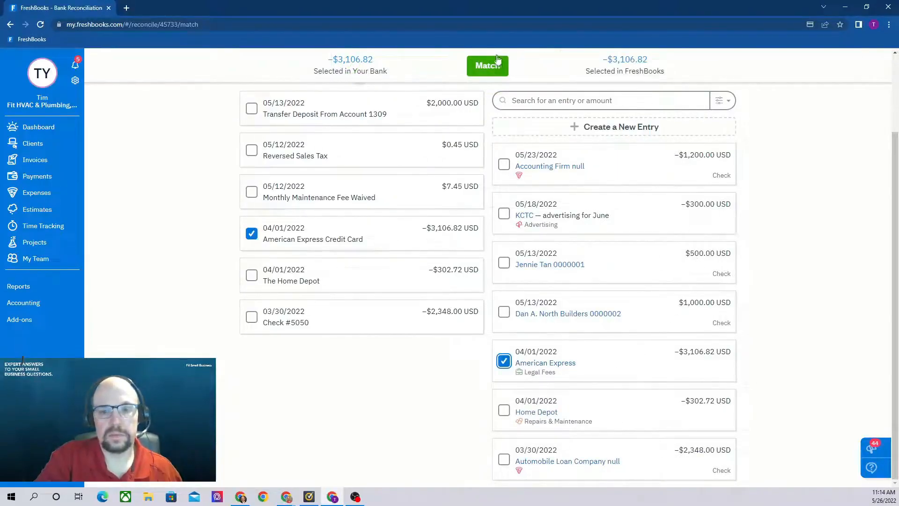
click(487, 66)
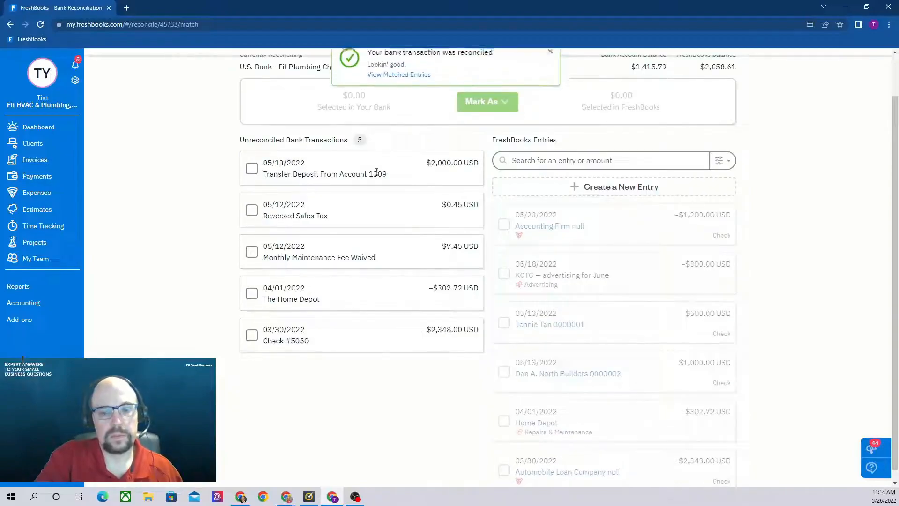
- Match the 04/01/2022 The Home Depot bank transaction with the same-dated Home Depot entry under Repairs & Maintenance
click(252, 293)
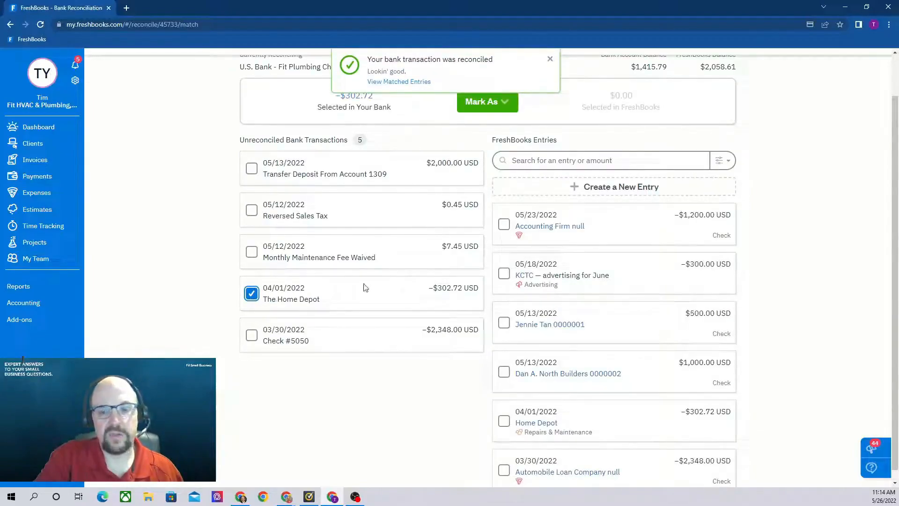
scroll(605, 257, down, 1)
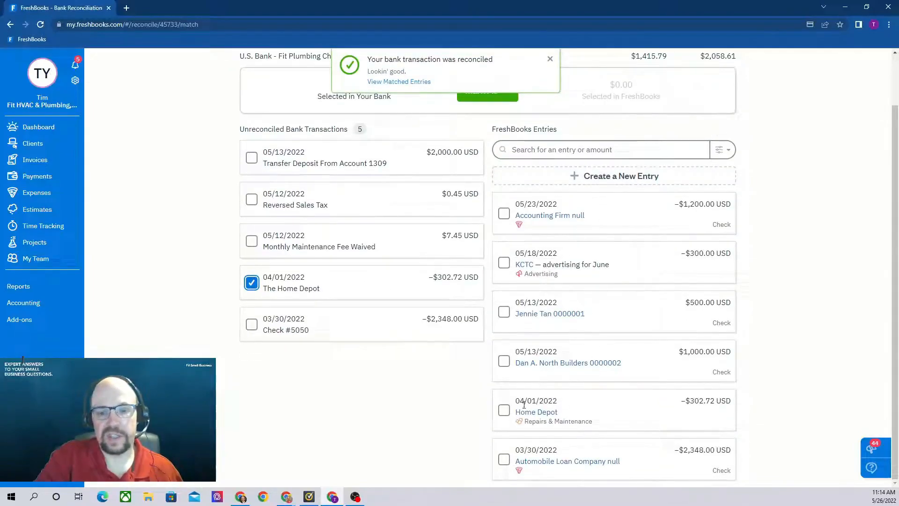
click(504, 411)
click(485, 91)
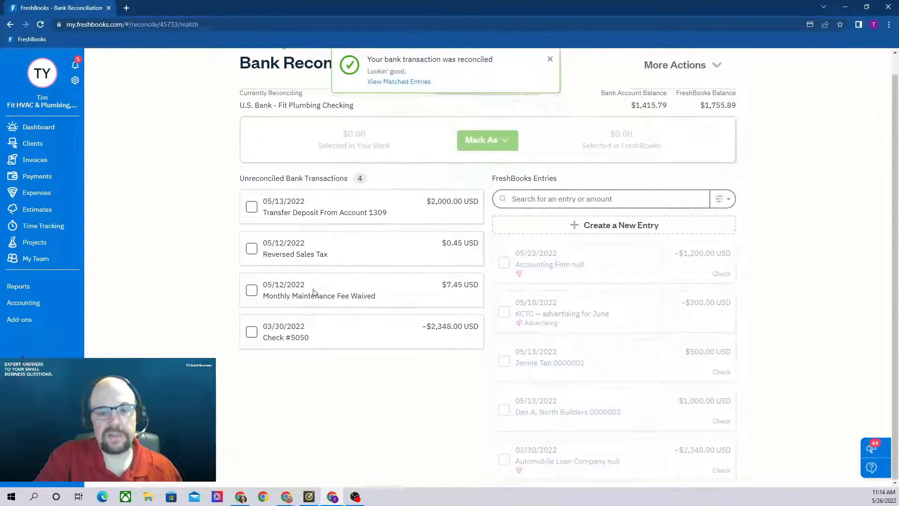
- Match the 03/30/2022 Check #5050 bank transaction with the same-dated Automobile Loan Company check entry
click(251, 331)
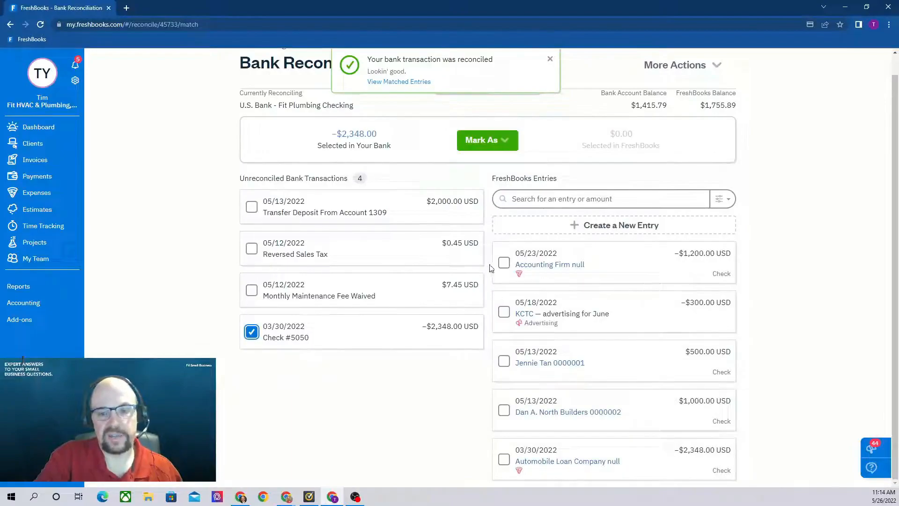
click(505, 459)
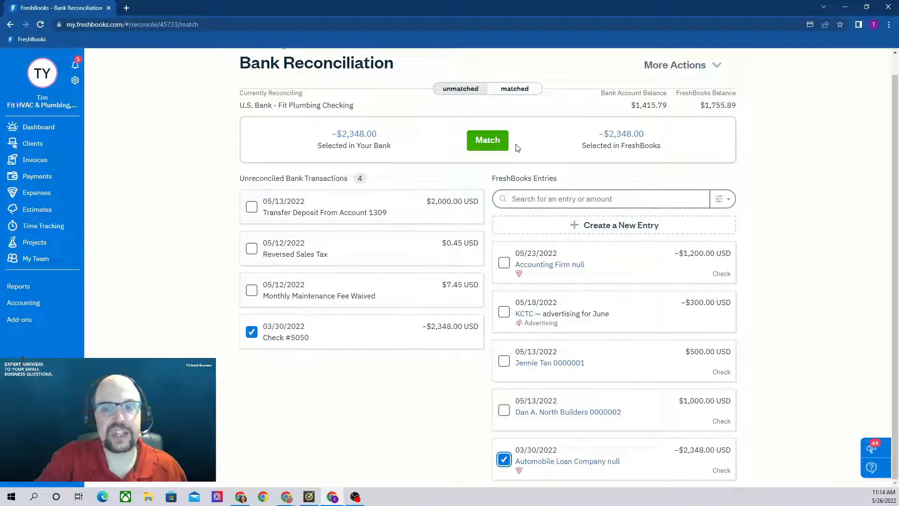
click(494, 141)
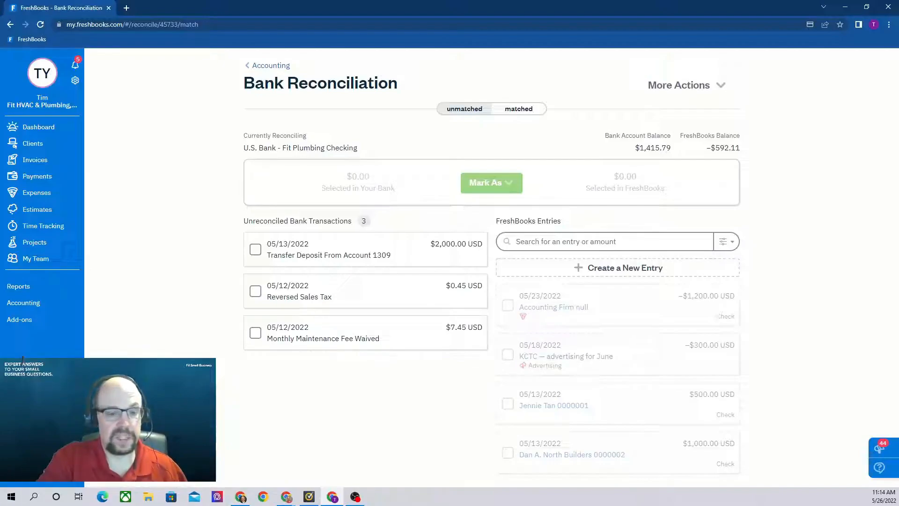
click(355, 496)
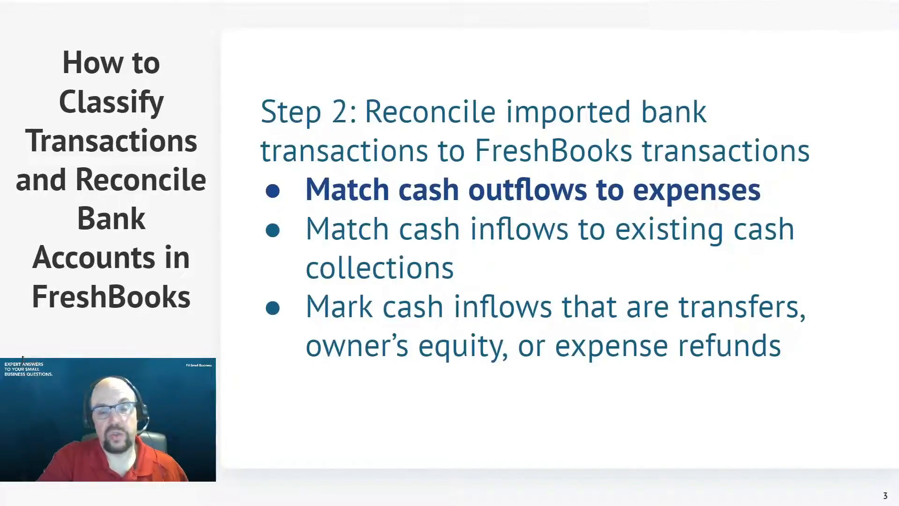
click(562, 284)
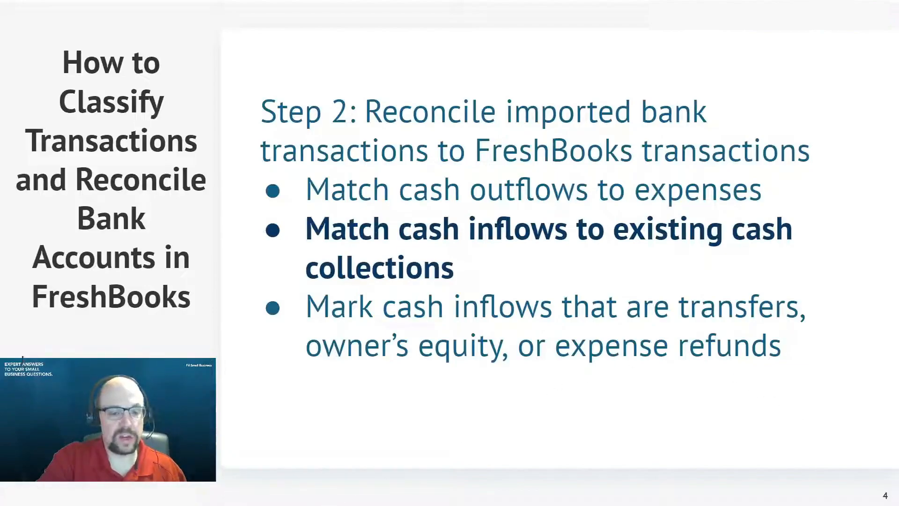
key(alt+Tab)
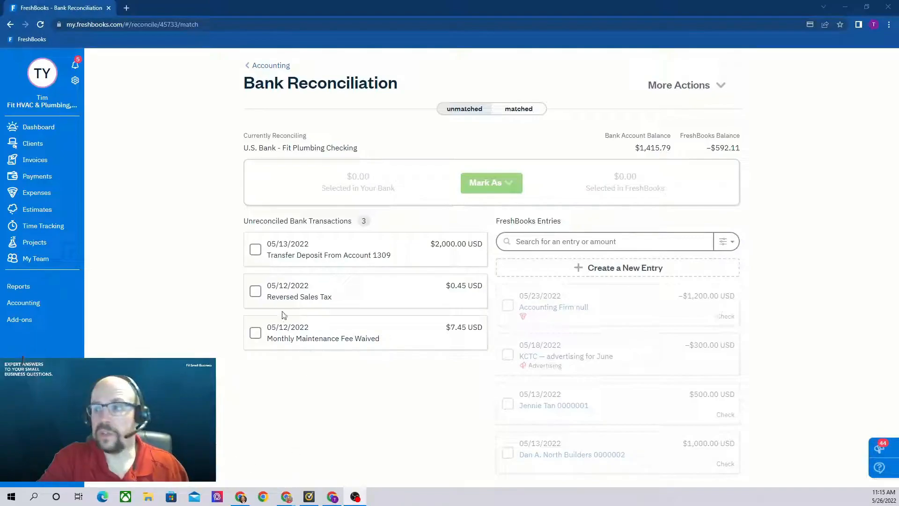
- Select the 05/13/2022 transfer deposit together with the $500.00 and $1,000.00 FreshBooks check payments of the same date
click(257, 251)
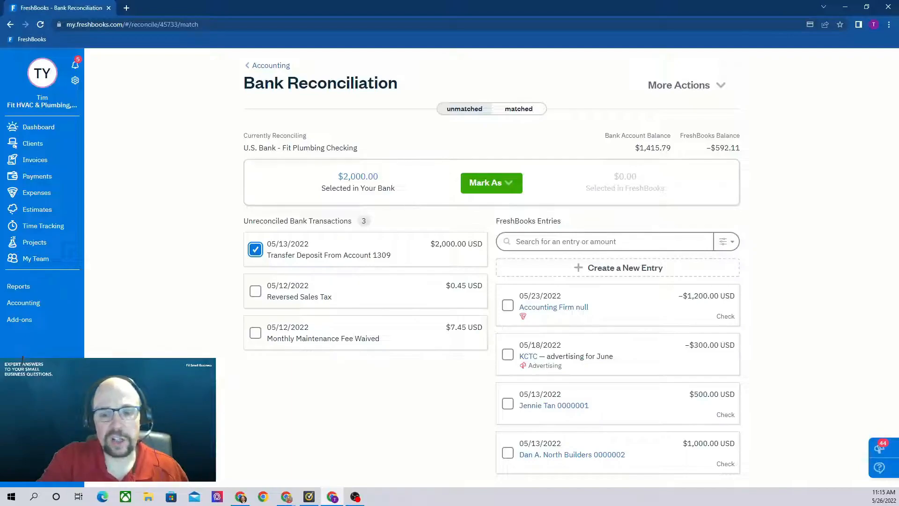
click(355, 497)
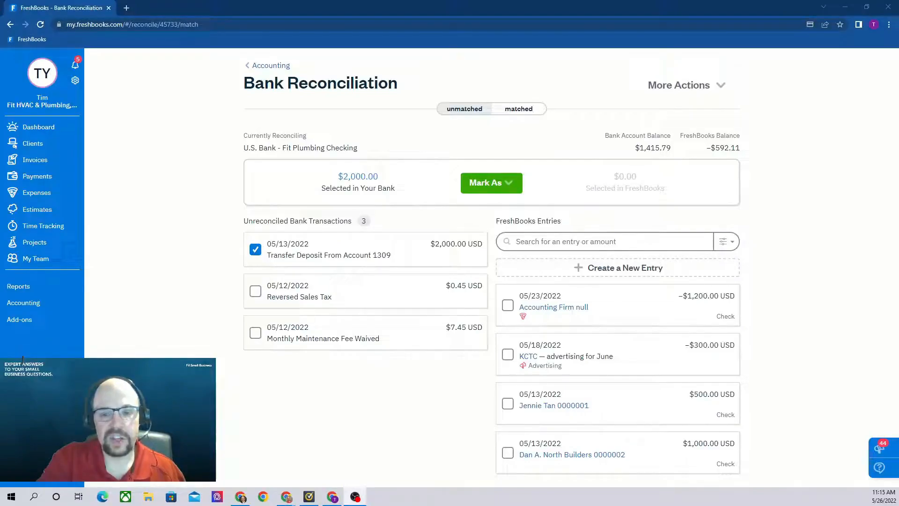
click(507, 403)
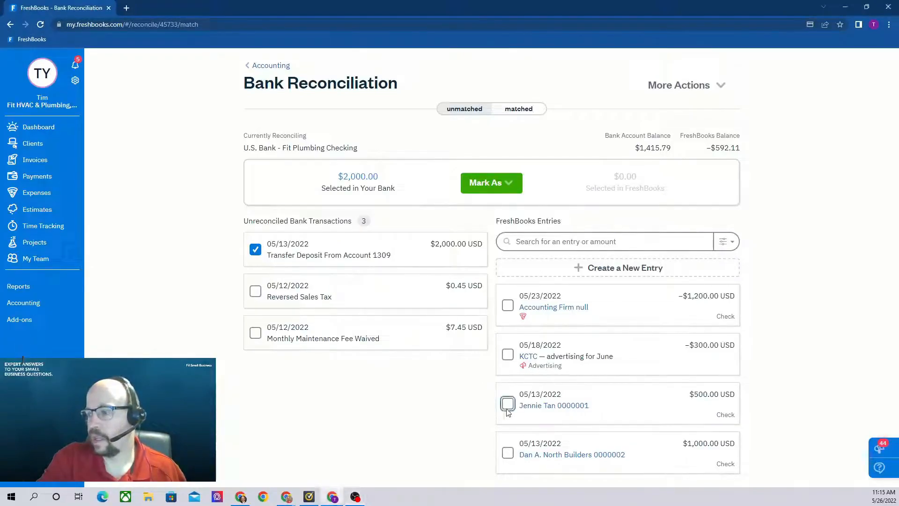
click(507, 453)
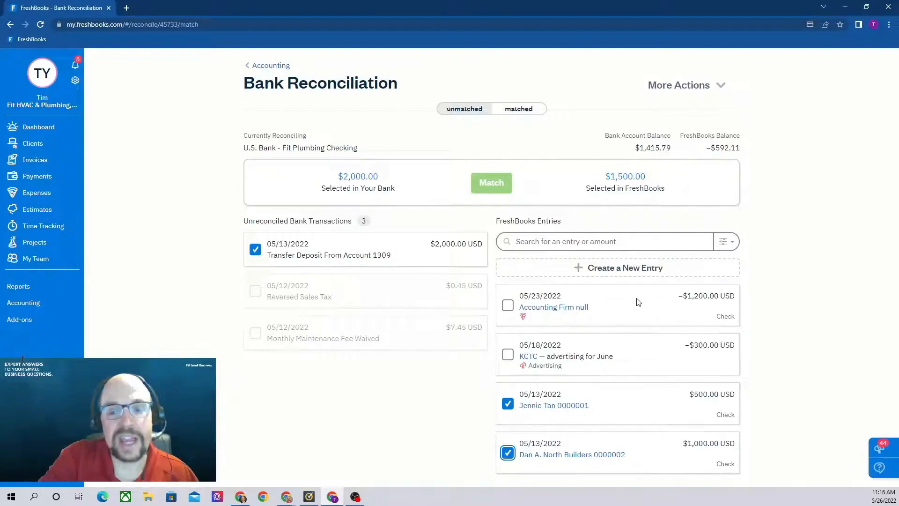
- Start a new invoice payment entry for the outstanding $500.00 Baker's Professional Lighting invoice
click(600, 275)
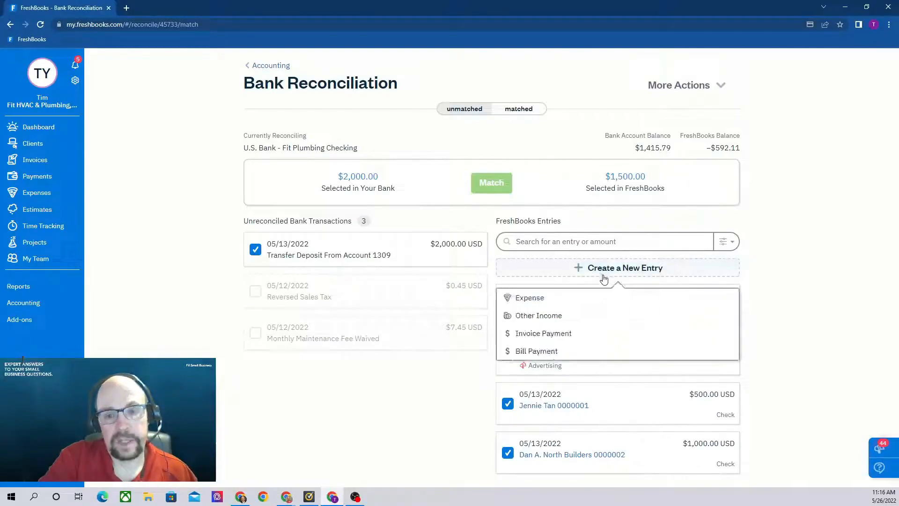
click(556, 337)
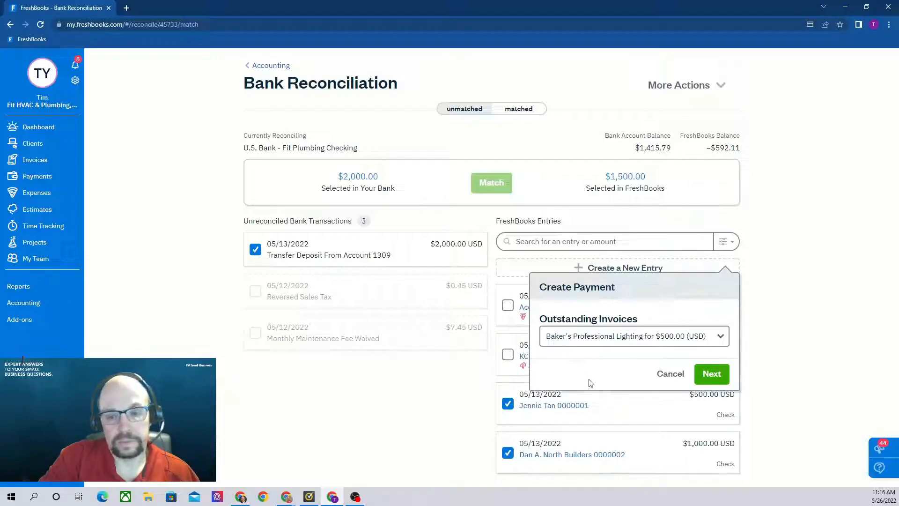
click(721, 341)
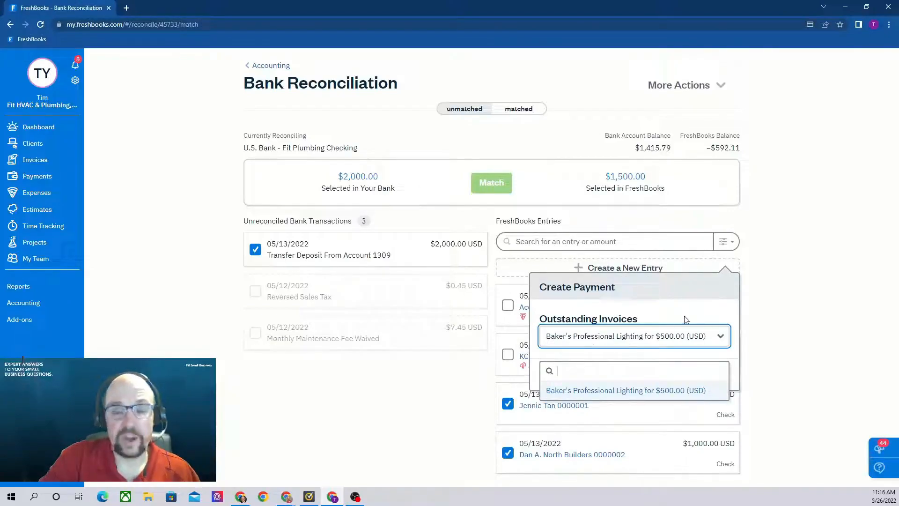
click(660, 395)
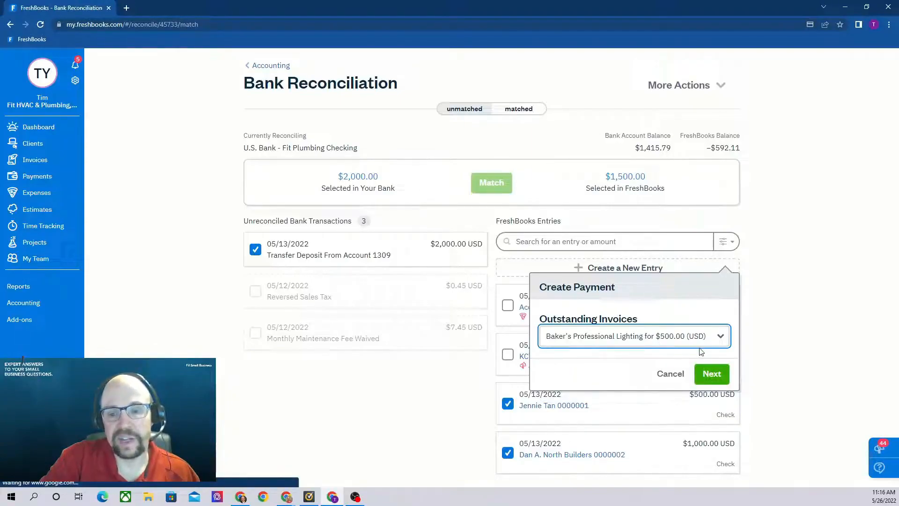
click(709, 374)
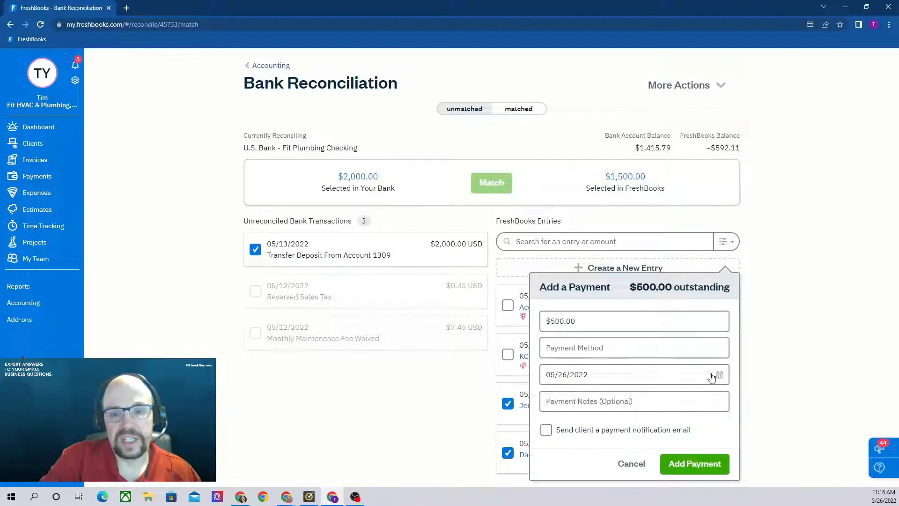
- Add the $500.00 payment with Check as the payment method and 05/13/2022 as the date, leaving the notes empty
click(589, 346)
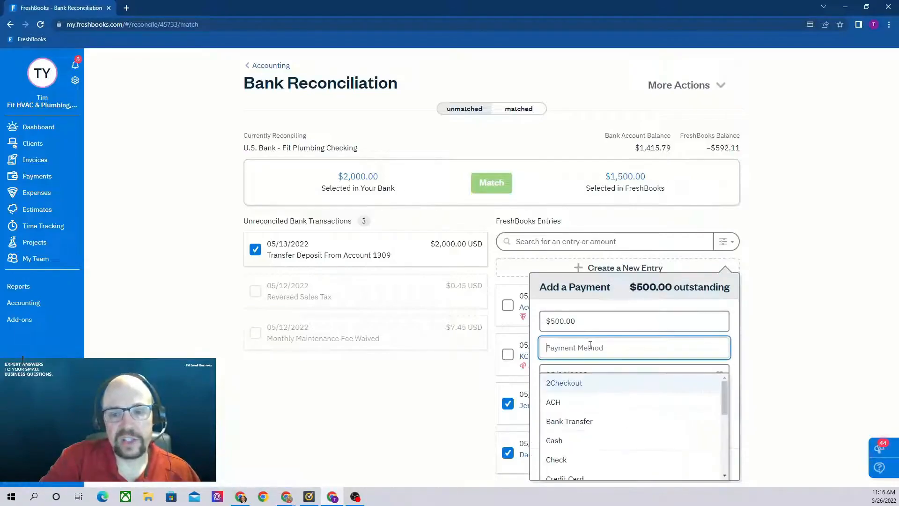
click(573, 460)
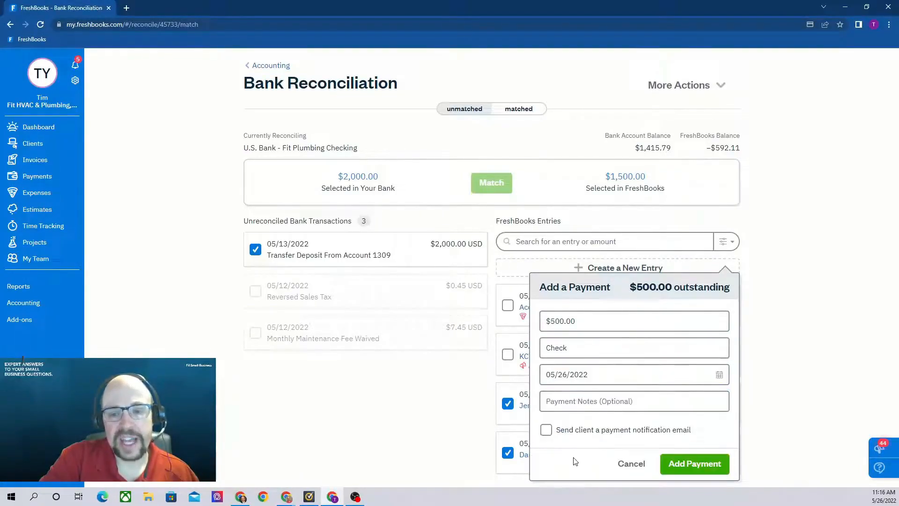
click(594, 378)
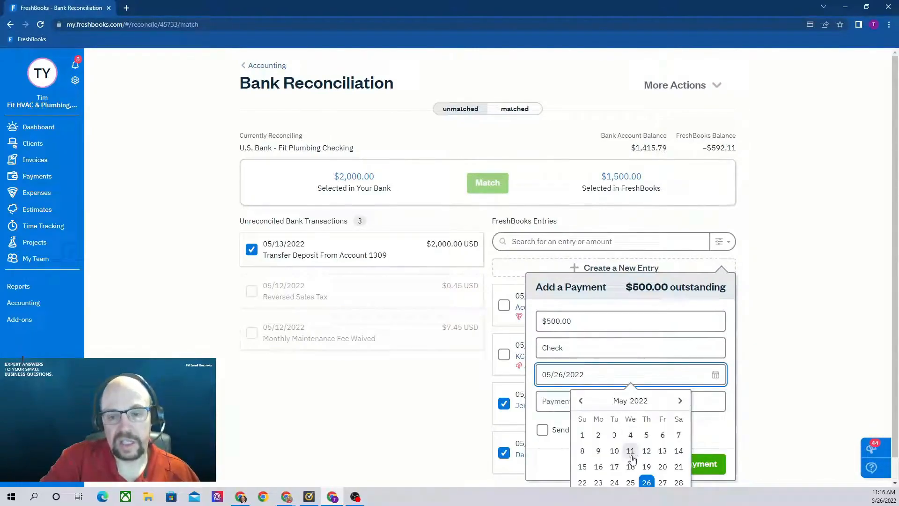
click(662, 451)
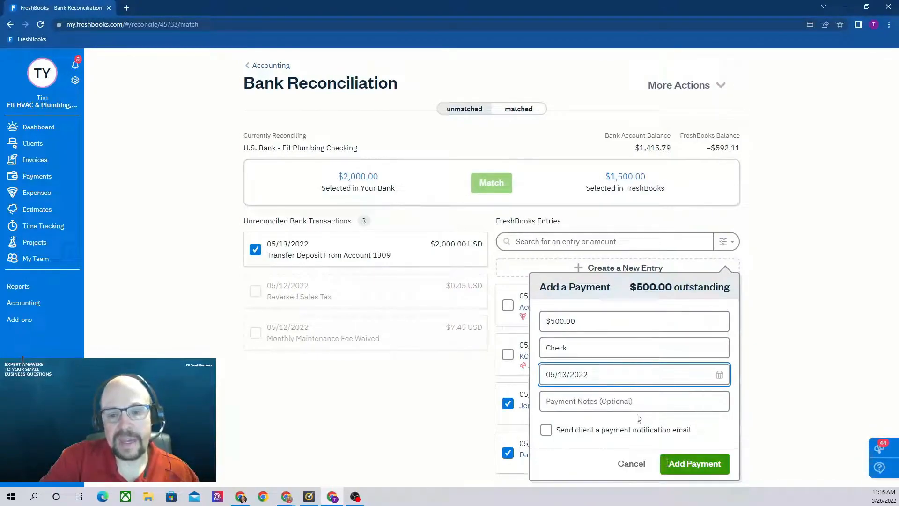
click(600, 402)
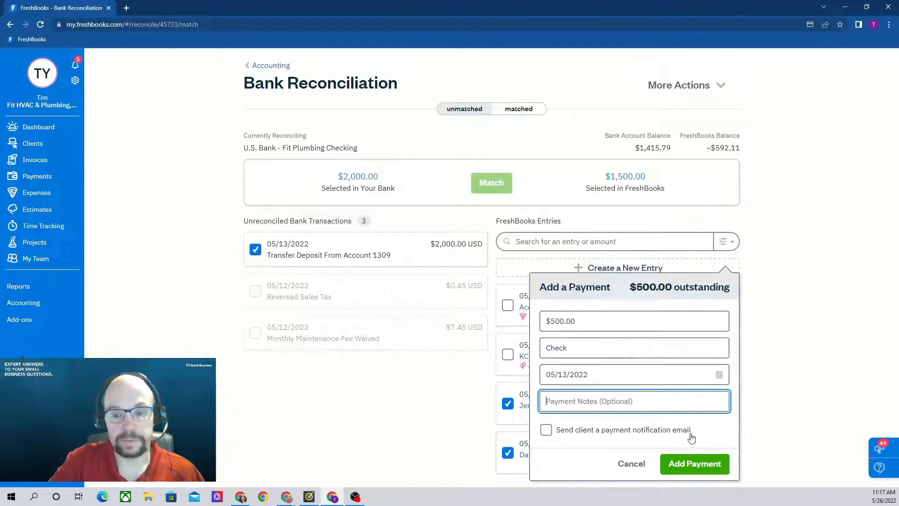
click(701, 471)
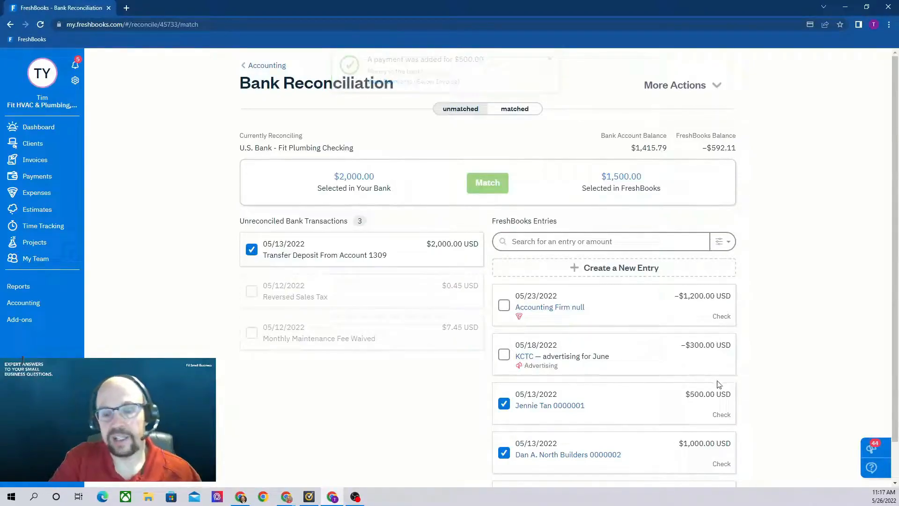
- Include the $500.00 Baker's Professional Lighting payment in the selection and match all three payments with the 05/13/2022 transfer deposit
scroll(768, 370, down, 1)
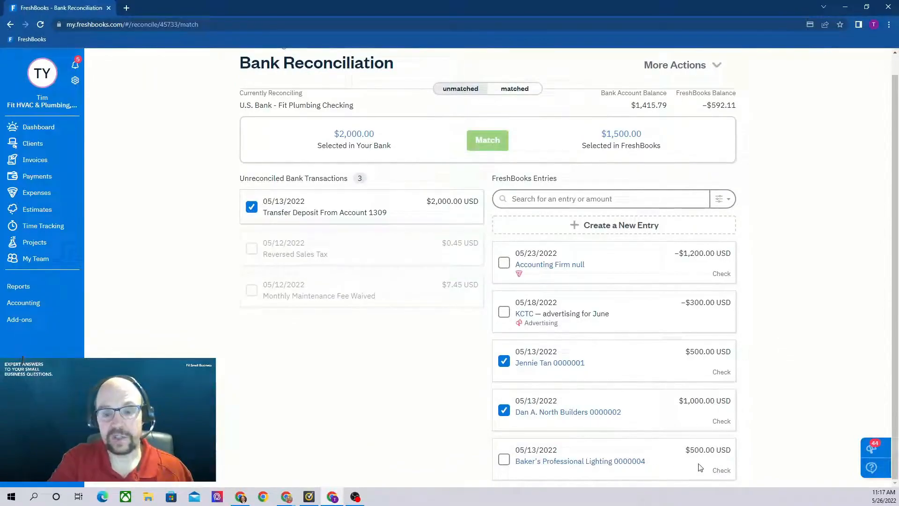
click(503, 459)
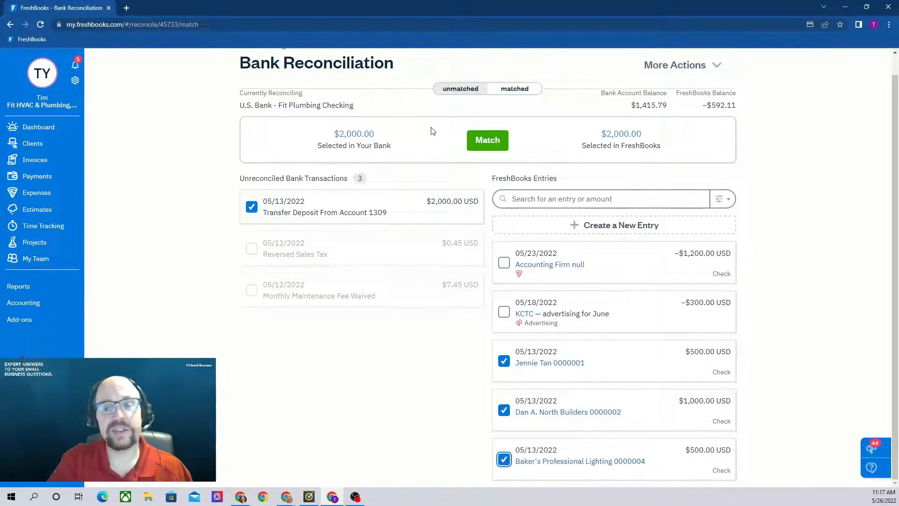
scroll(744, 178, up, 1)
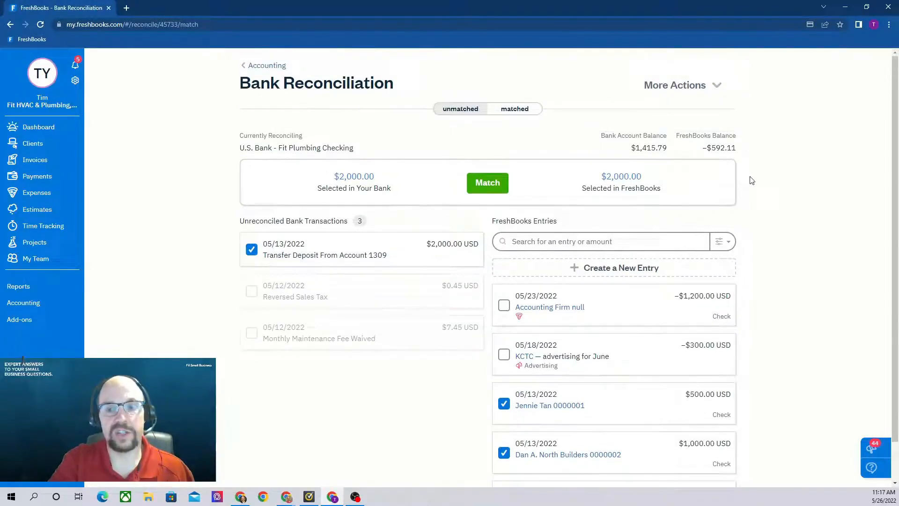
click(487, 184)
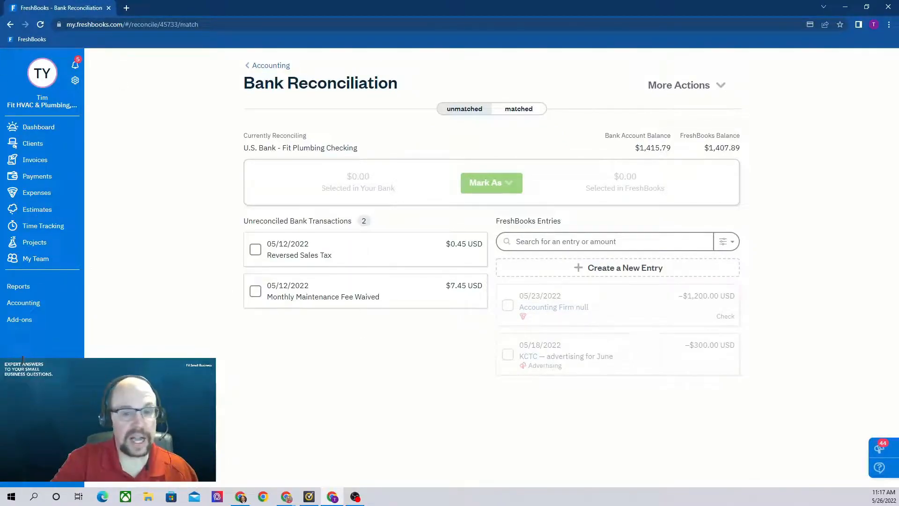
key(alt+Tab)
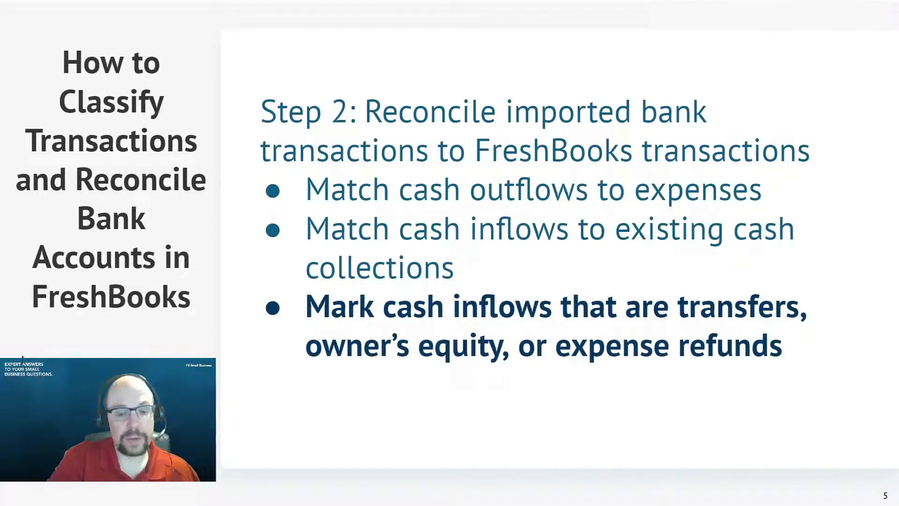
key(alt+Tab)
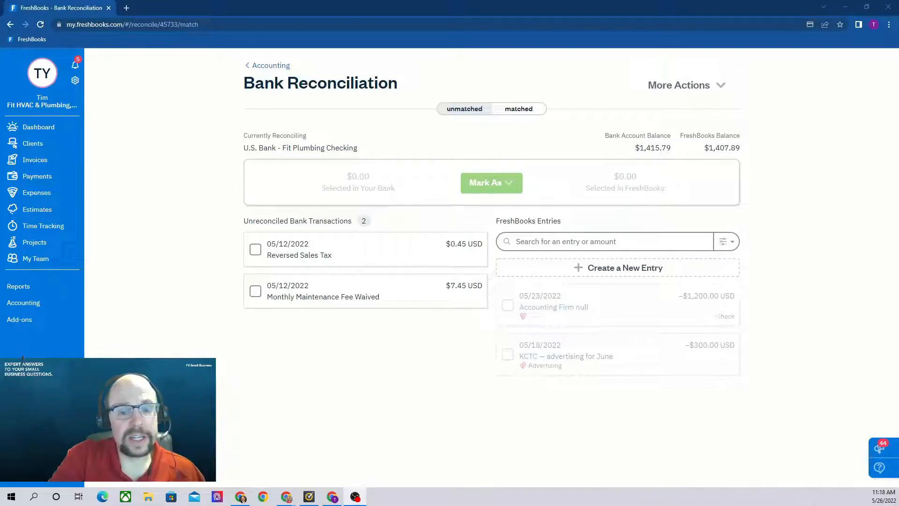
- Mark the 05/12/2022 Reversed Sales Tax bank transaction as an expense refund in the Bank Fees category
click(255, 251)
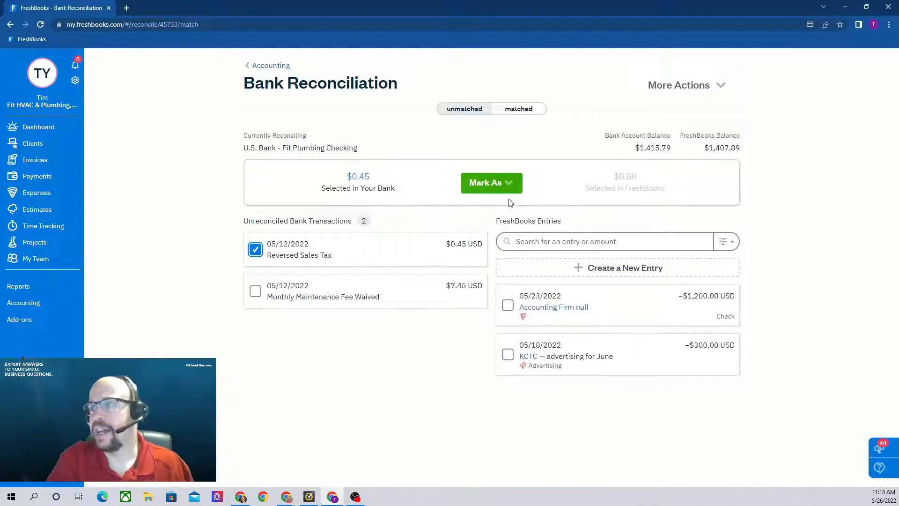
click(513, 185)
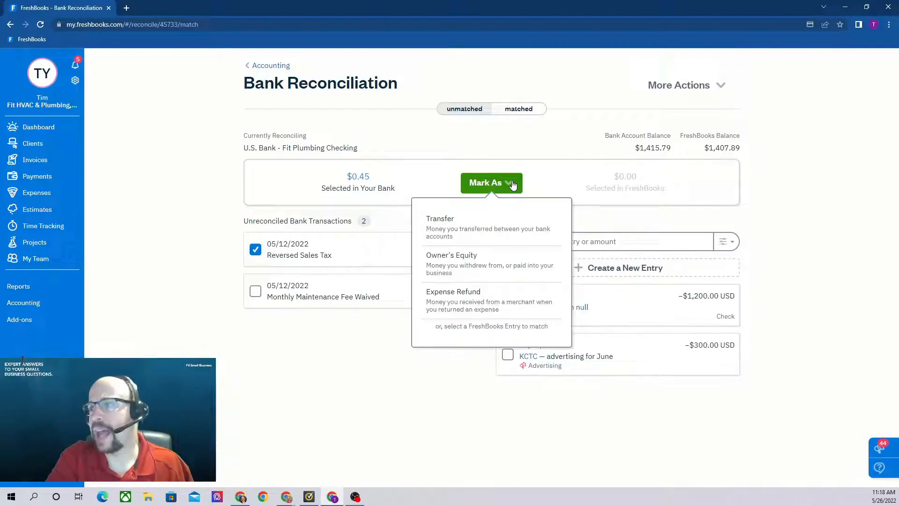
click(470, 303)
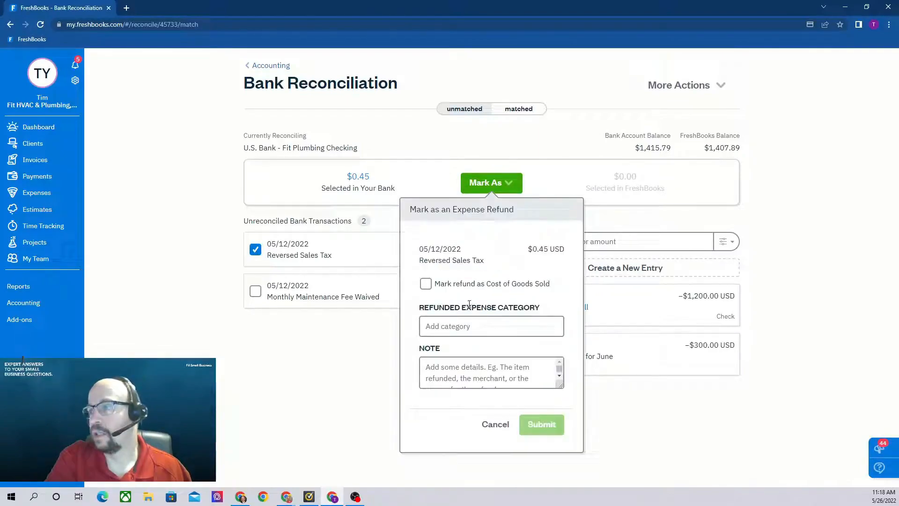
click(478, 327)
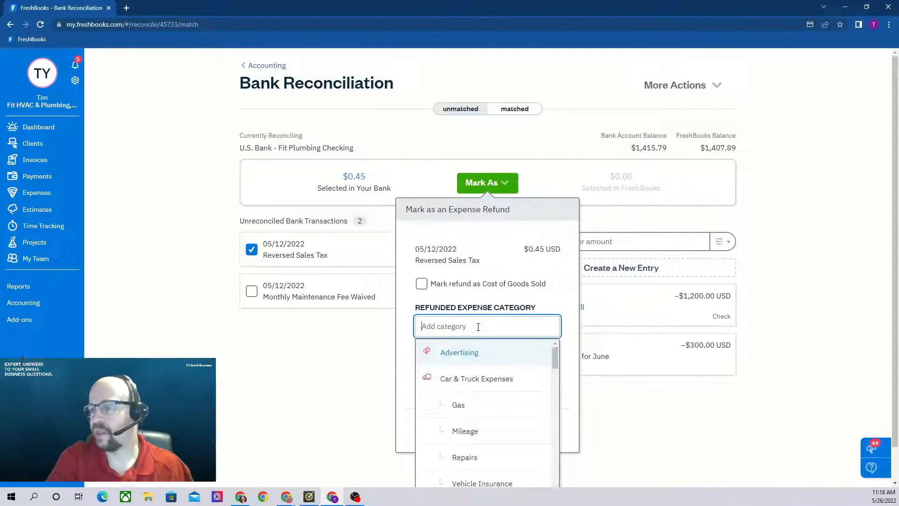
text(bank)
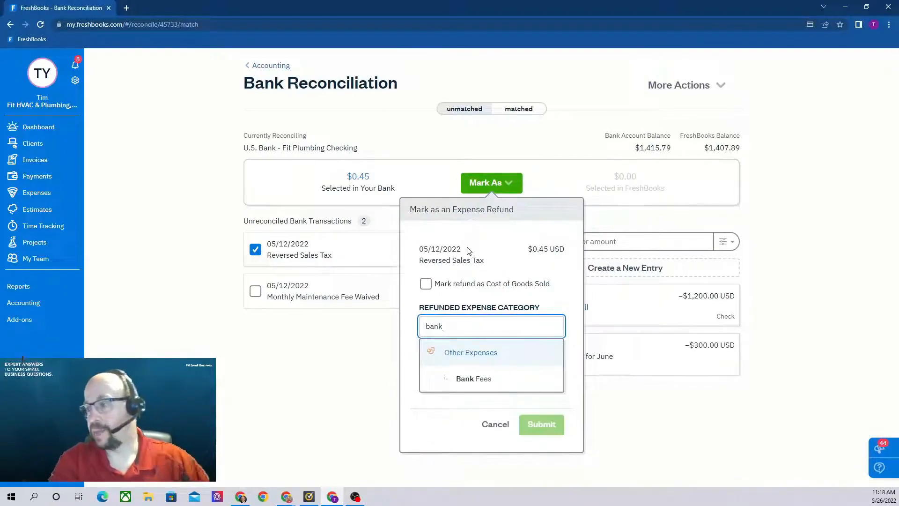
click(479, 379)
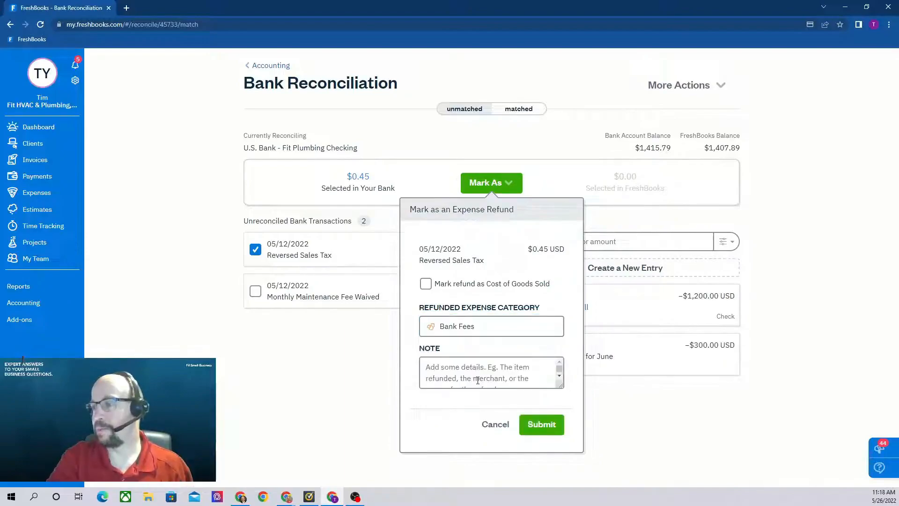
click(541, 424)
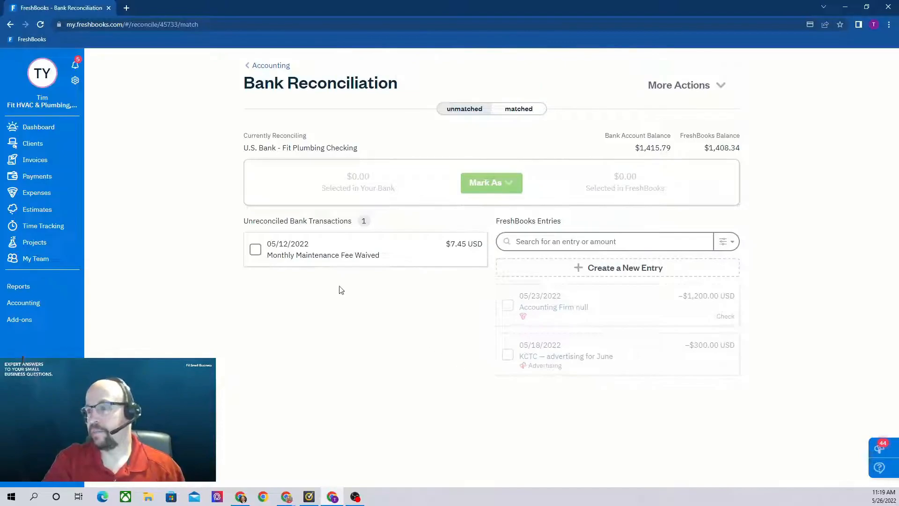
- Mark the 05/12/2022 Monthly Maintenance Fee Waived bank transaction as an expense refund in the Bank Fees category
click(256, 251)
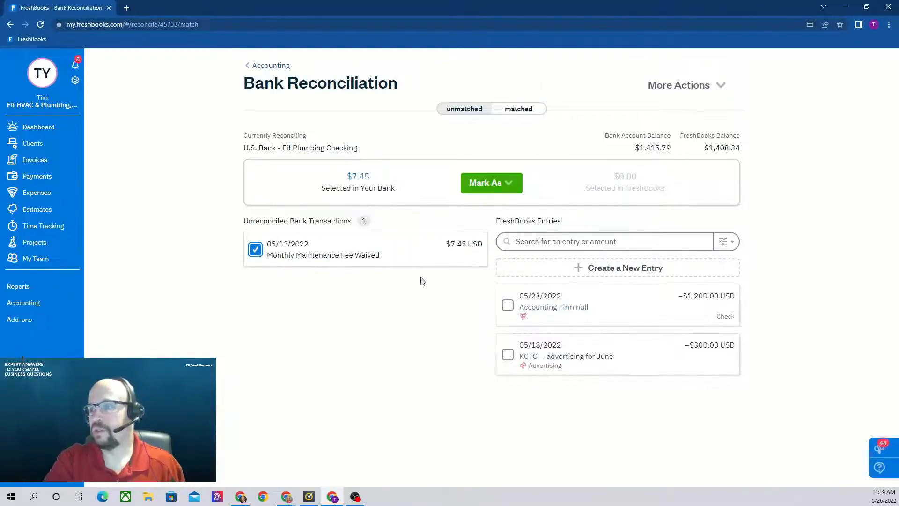
click(504, 184)
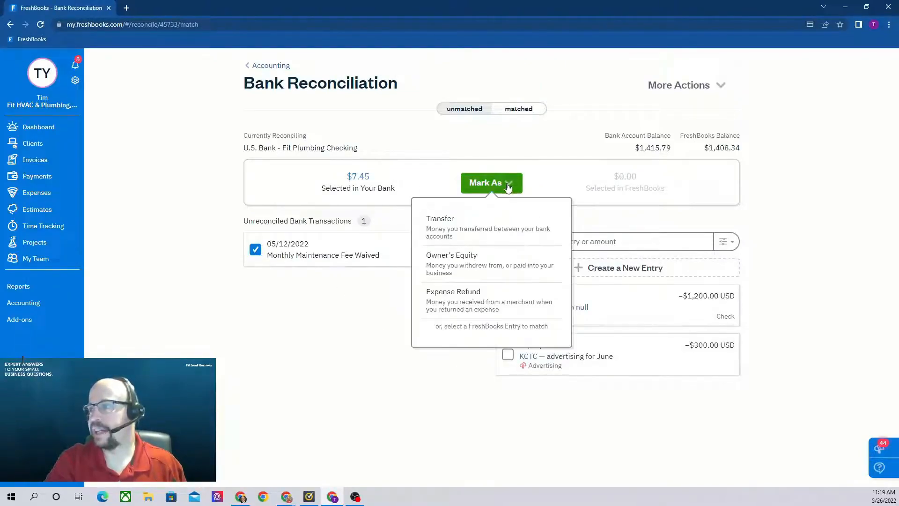
click(466, 299)
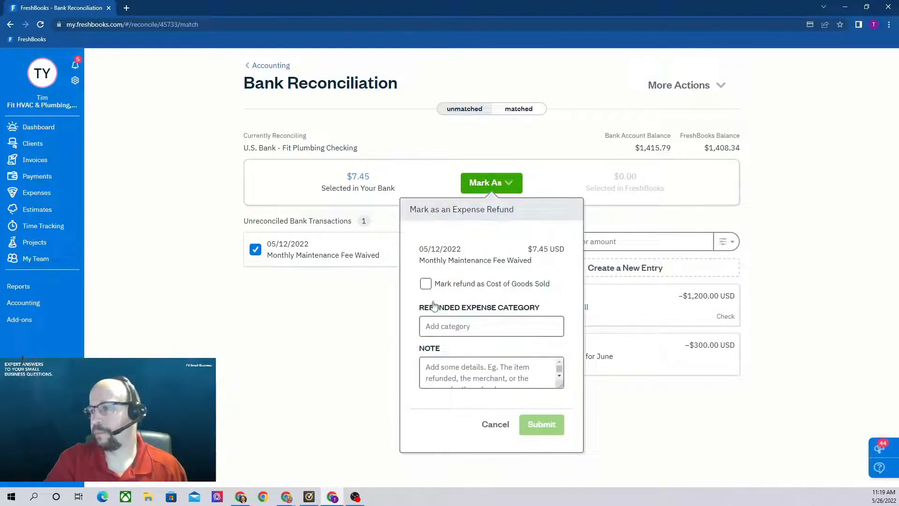
click(443, 325)
text(bank)
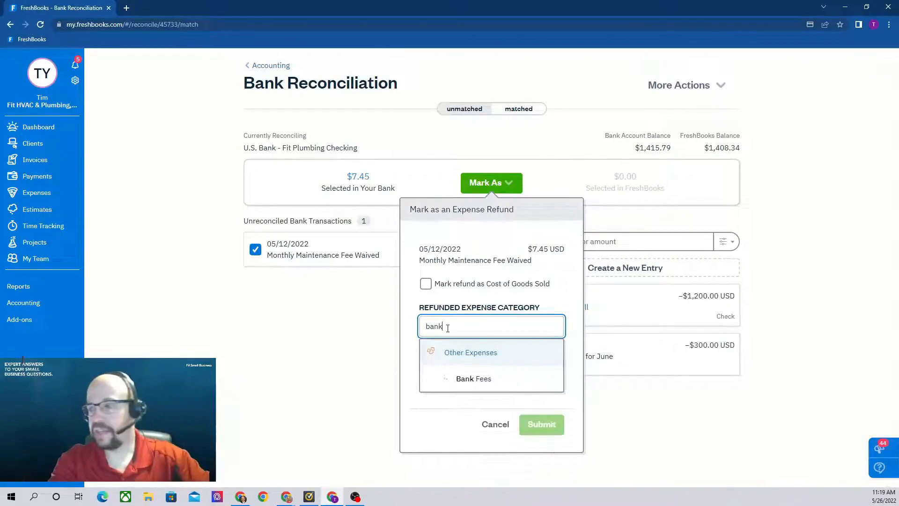
click(465, 379)
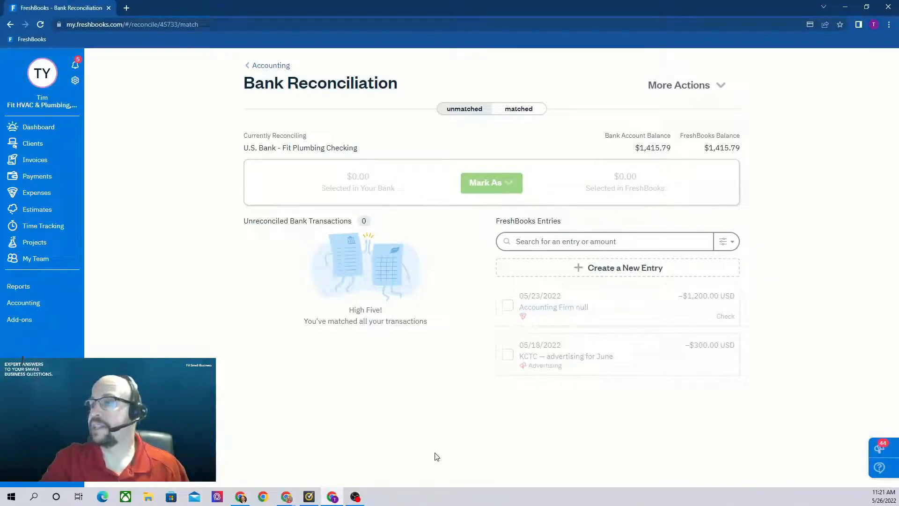
- Open the Bank Reconciliation Summary for Fit Plumbing Checking and review its unmatched FreshBooks entries and bank transactions
click(723, 88)
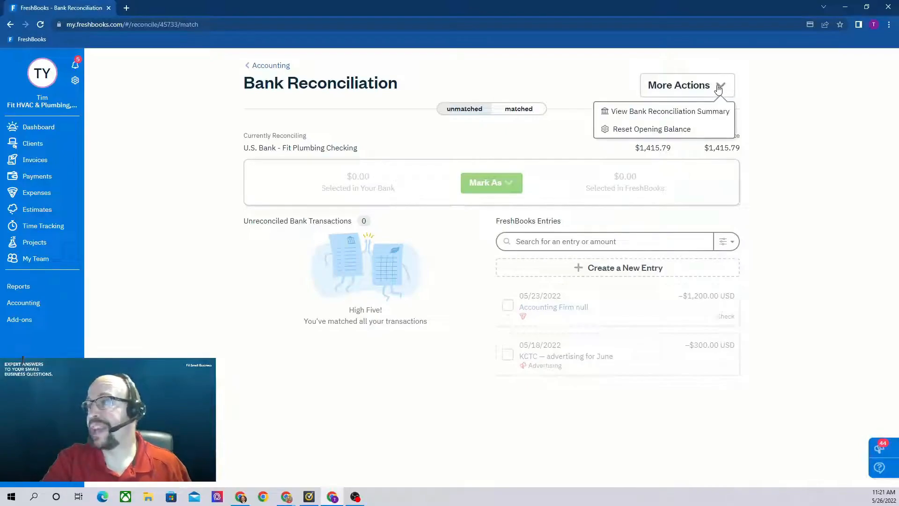
click(699, 113)
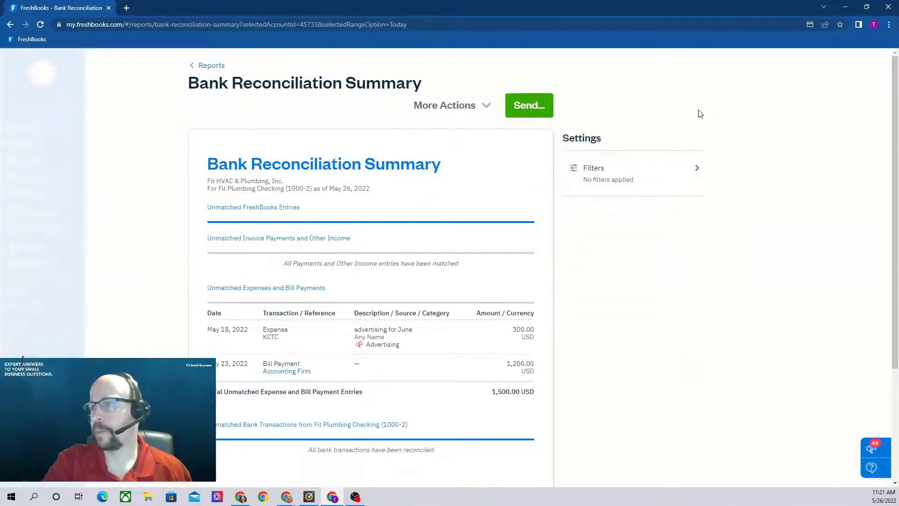
scroll(416, 222, down, 2)
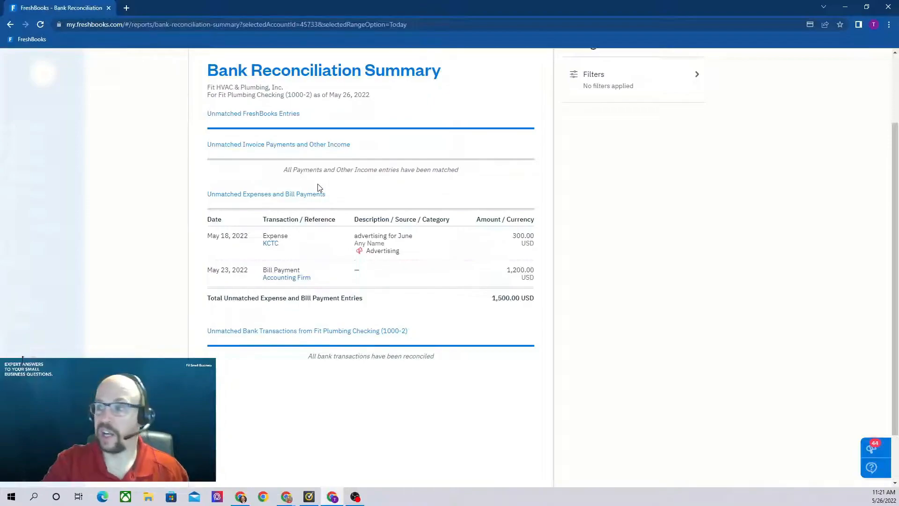
scroll(317, 187, up, 2)
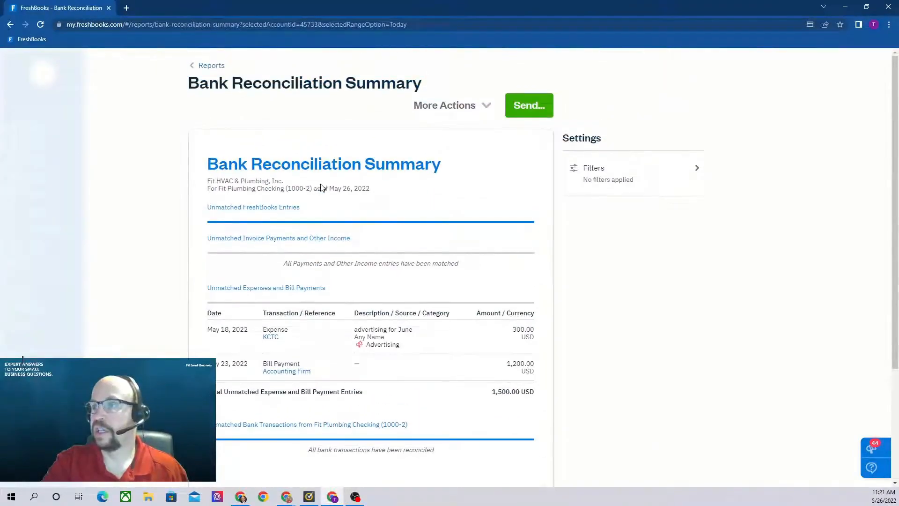
scroll(409, 212, down, 1)
scroll(409, 212, down, 2)
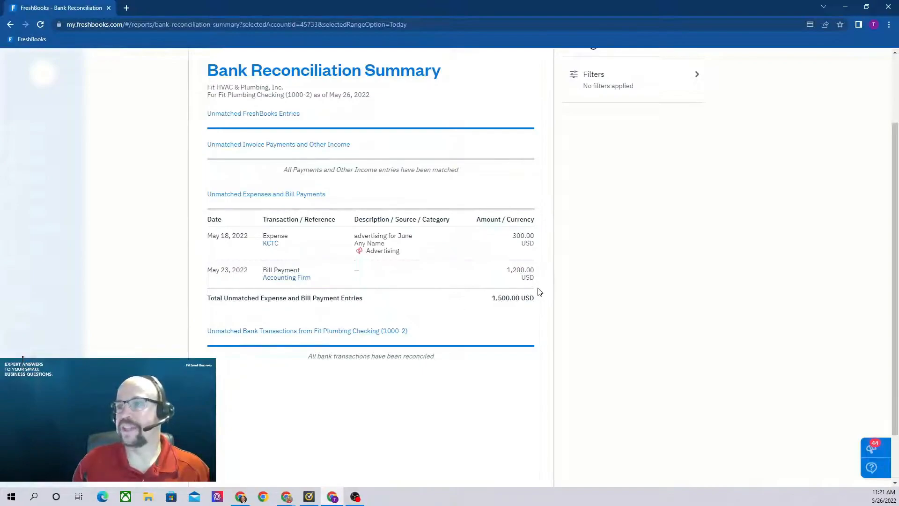
scroll(540, 291, up, 2)
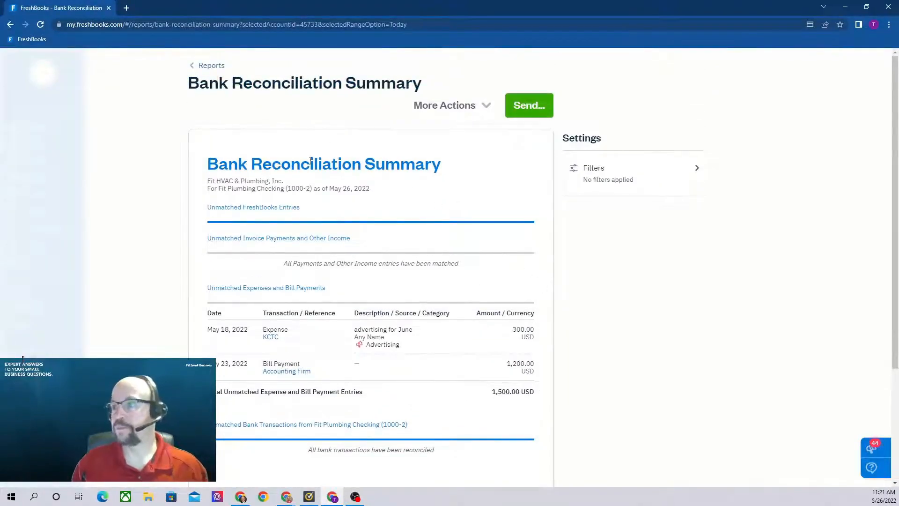
- Leave the Bank Reconciliation Summary, check the Fit Plumbing Checking balances in the accounting overview, and open the Balance Sheet report
click(213, 66)
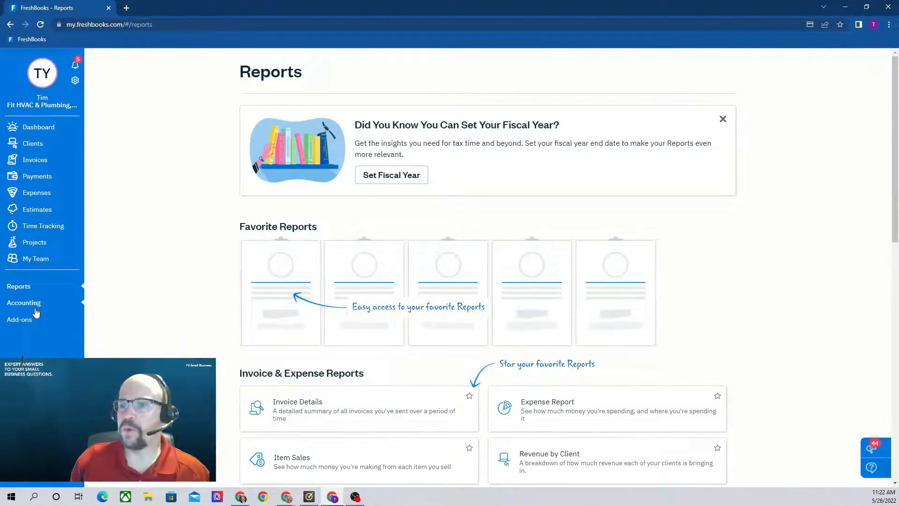
click(23, 303)
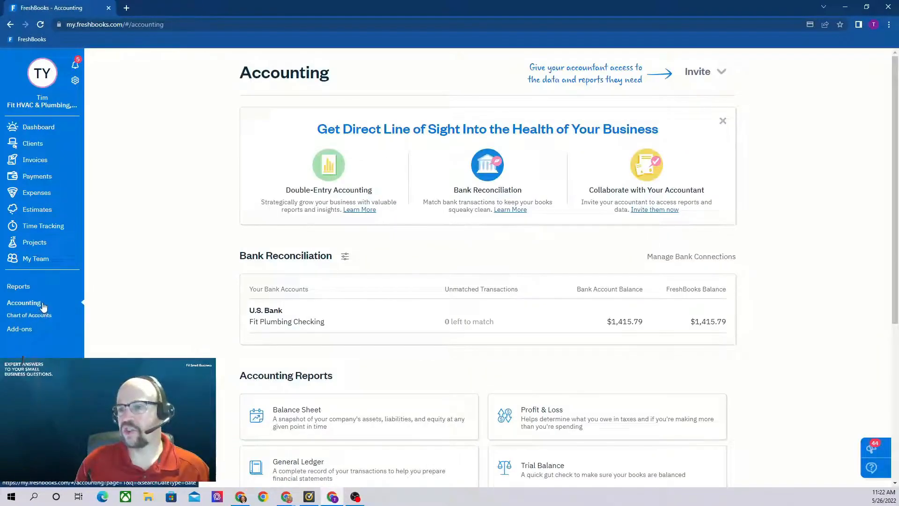
scroll(589, 255, down, 2)
scroll(589, 255, down, 3)
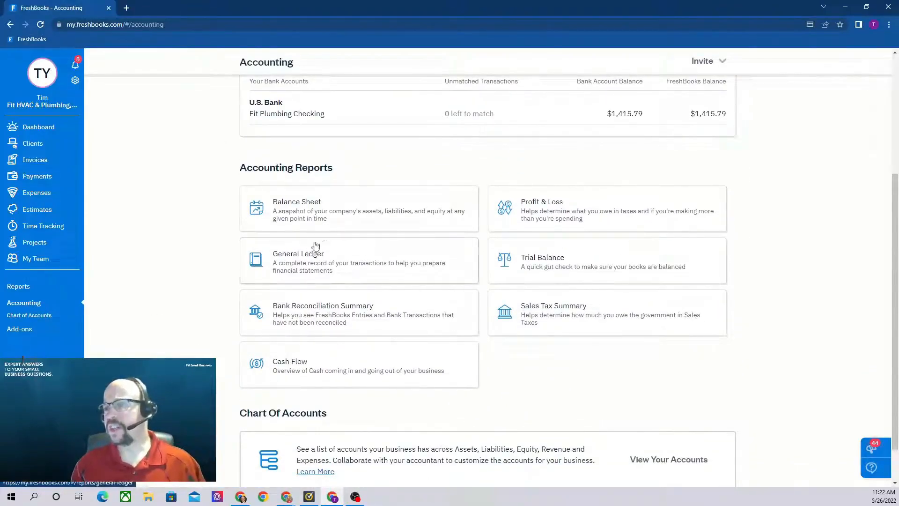
click(305, 210)
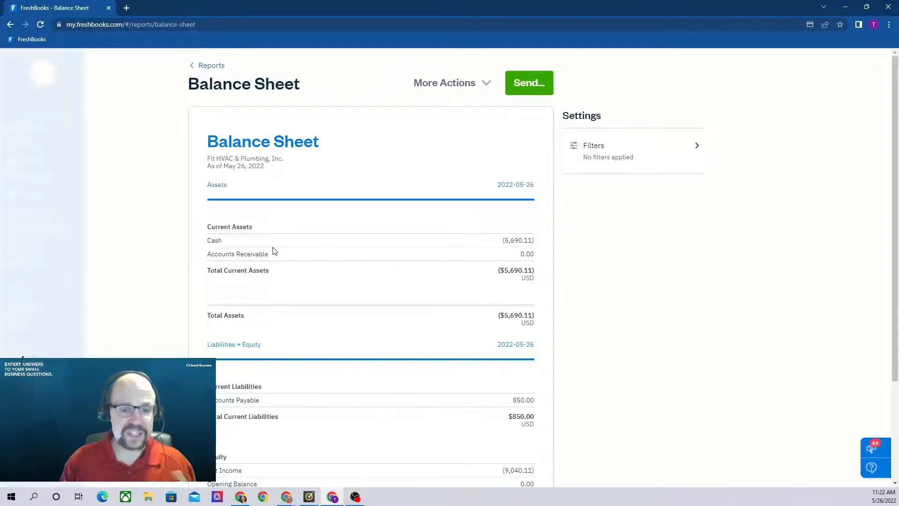
- Return to the reports list and open the Trial Balance to view the active accounts
click(213, 68)
scroll(495, 283, down, 3)
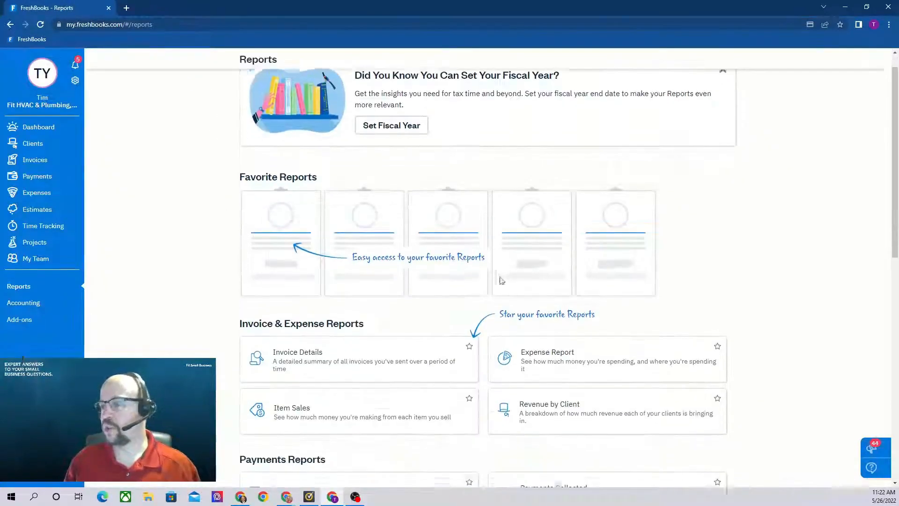
scroll(571, 234, down, 1)
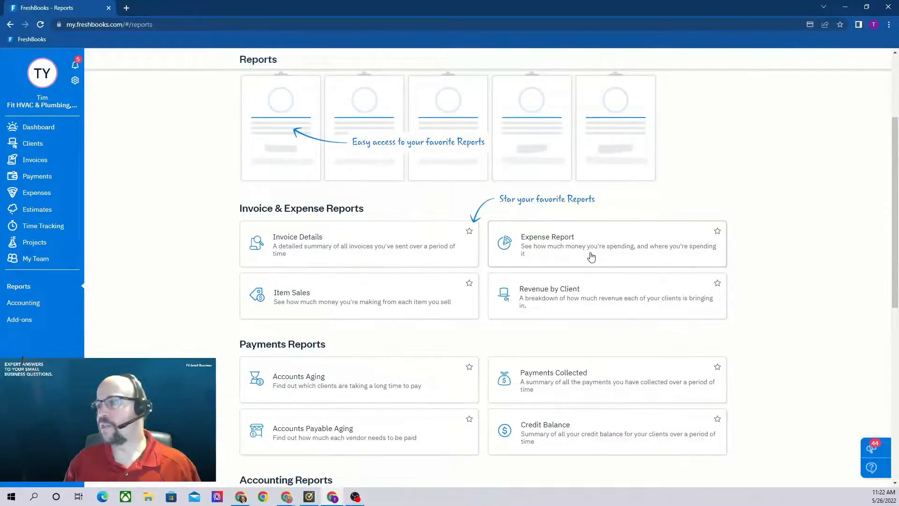
scroll(591, 256, down, 6)
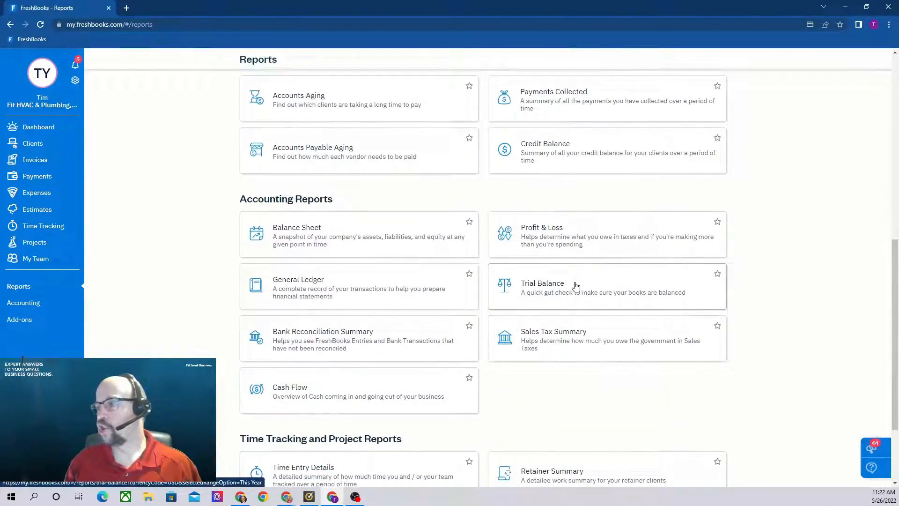
click(575, 288)
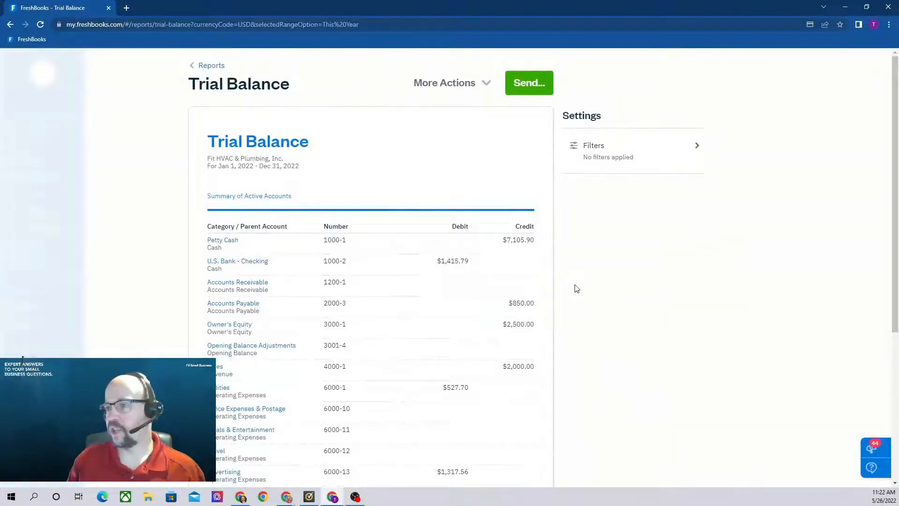